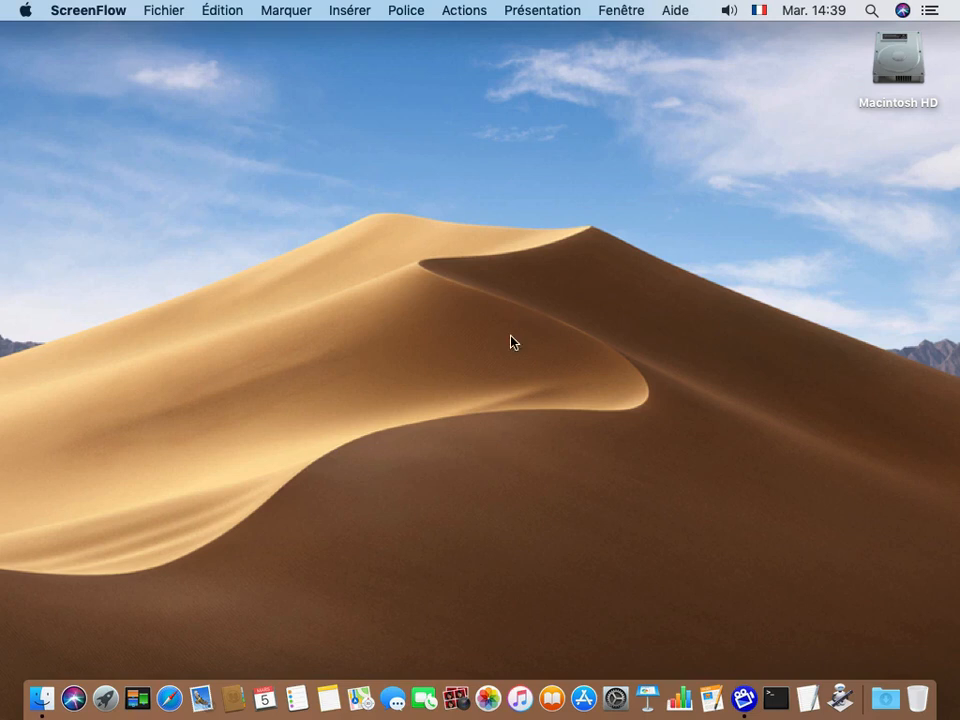
Switch to Safari and search the web for "profil creator github".
{"action": "left_click", "coordinate": [532, 374]}
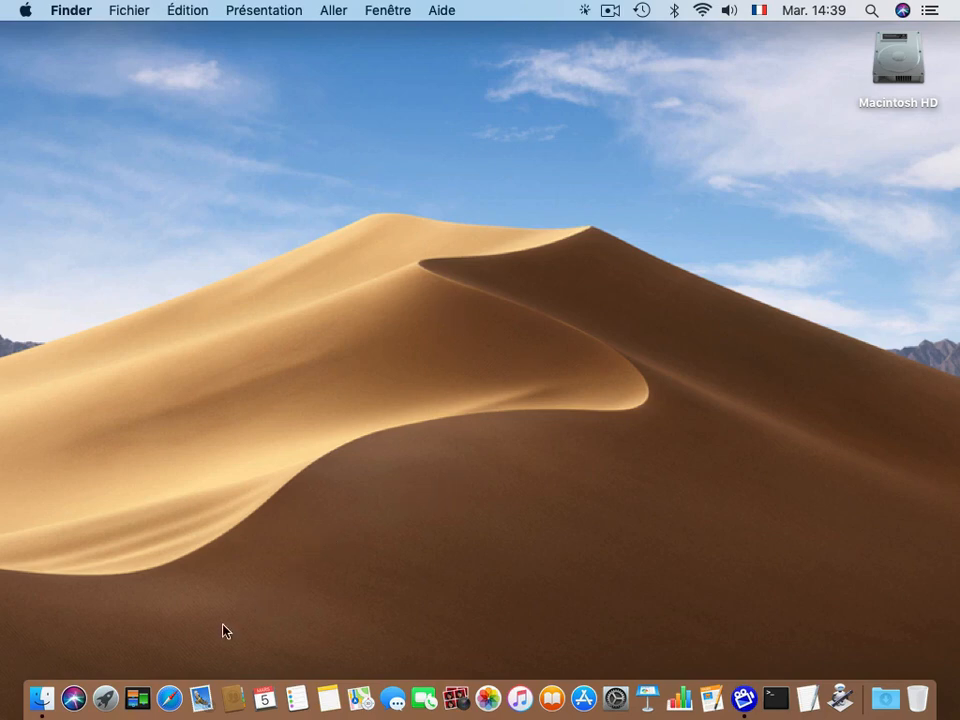
{"action": "left_click", "coordinate": [169, 700]}
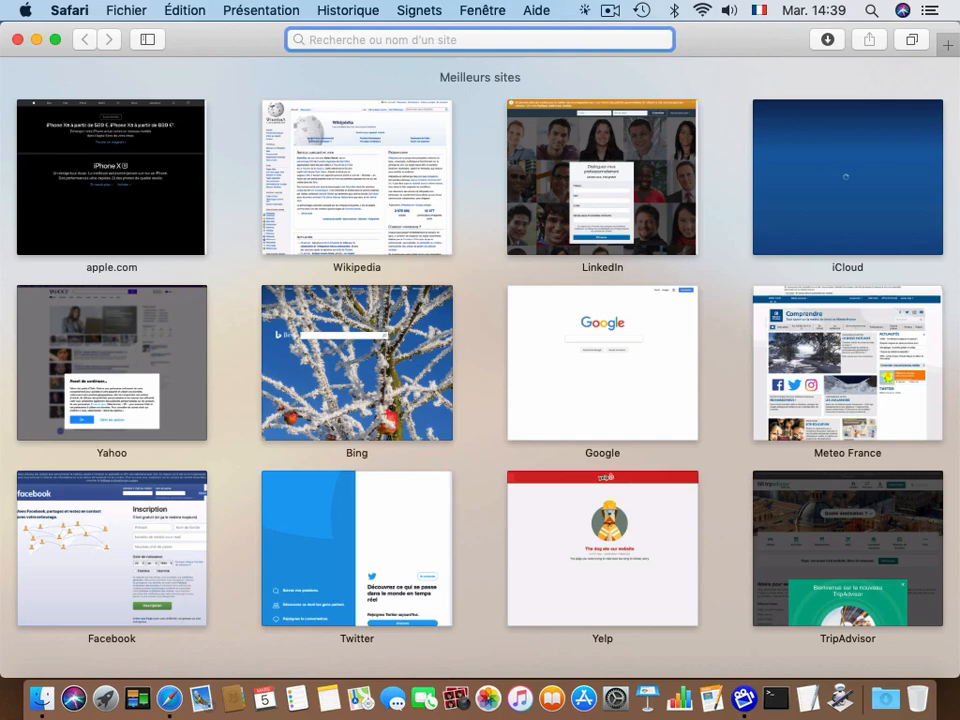
{"action": "type", "text": "profil cr"}
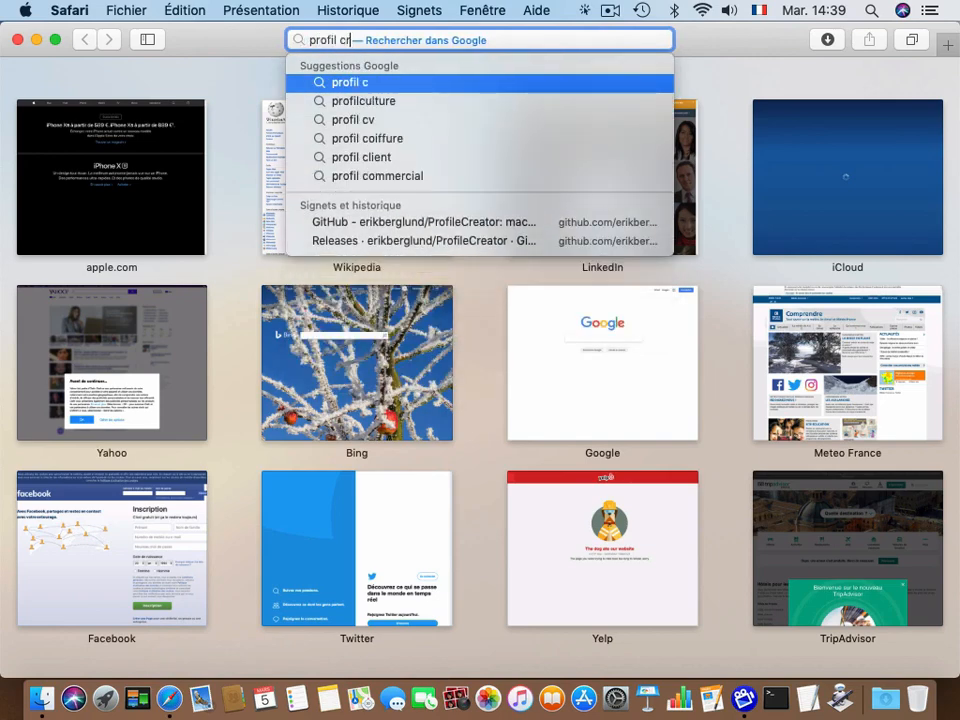
{"action": "type", "text": "eator"}
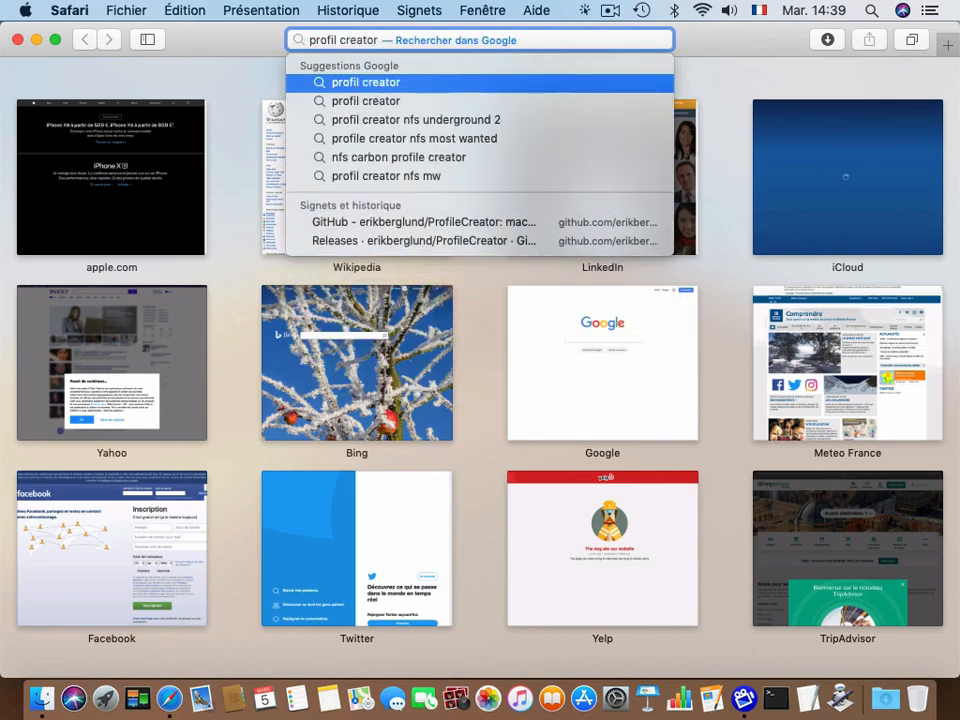
{"action": "type", "text": " gi"}
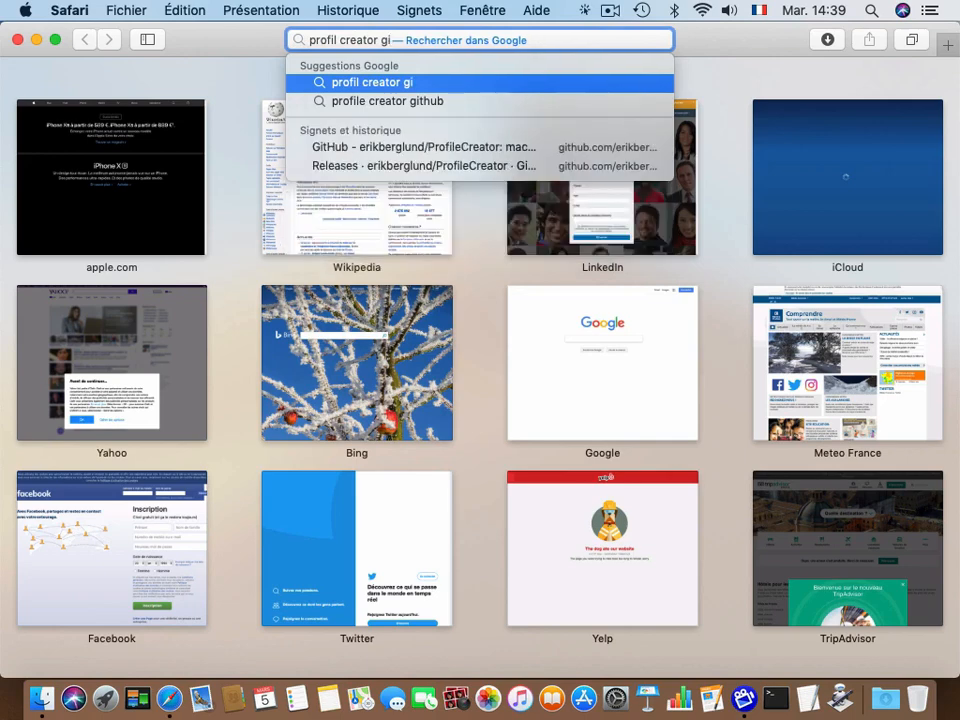
{"action": "type", "text": "thub"}
{"action": "key", "text": "Return"}
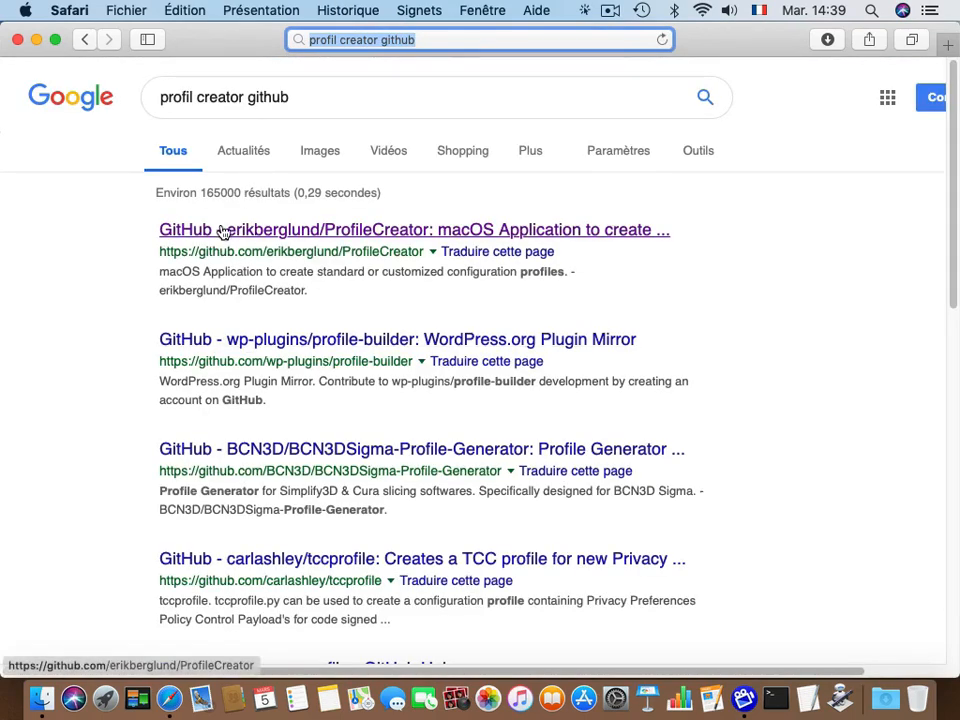
Open the ProfileCreator GitHub repository from the search results and go to its Releases page from the README.
{"action": "left_click", "coordinate": [223, 231]}
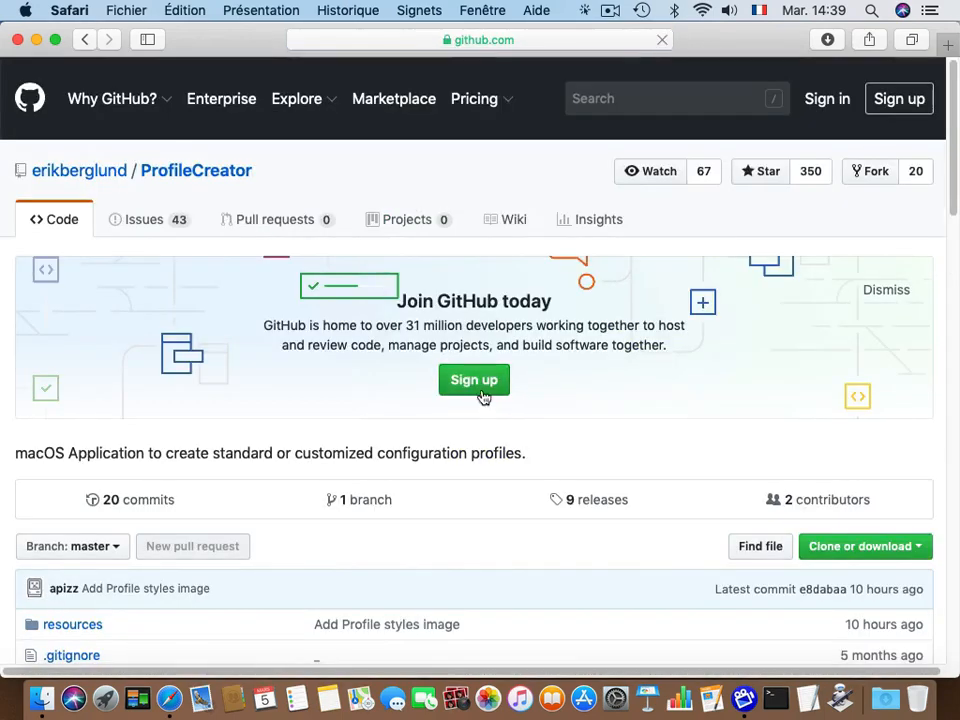
{"action": "scroll", "coordinate": [431, 467], "scroll_direction": "down", "scroll_amount": 5}
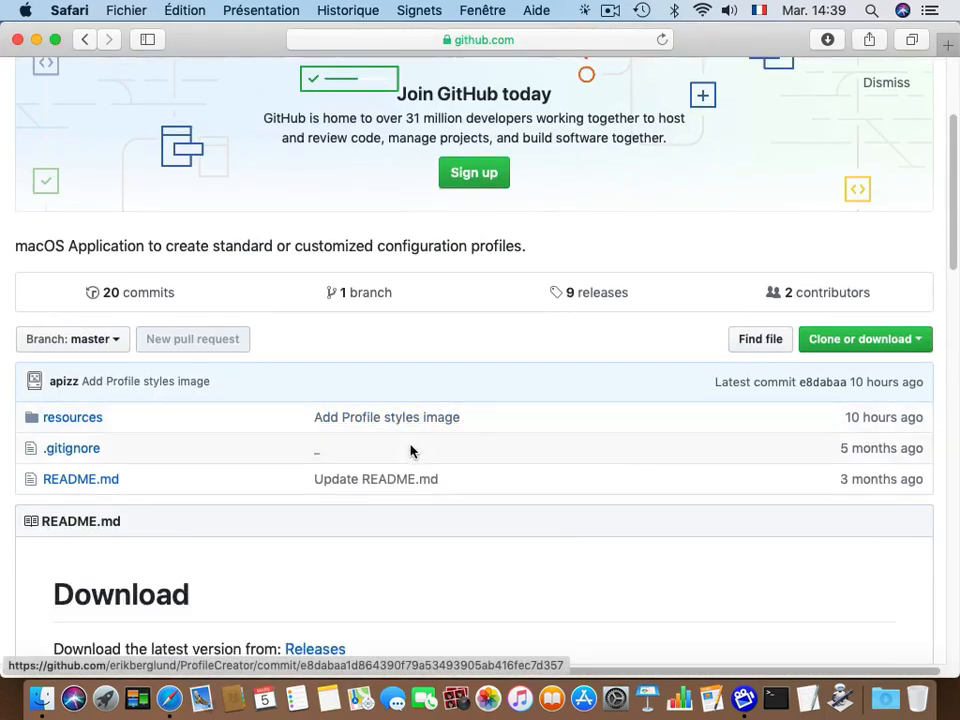
{"action": "scroll", "coordinate": [408, 451], "scroll_direction": "down", "scroll_amount": 3}
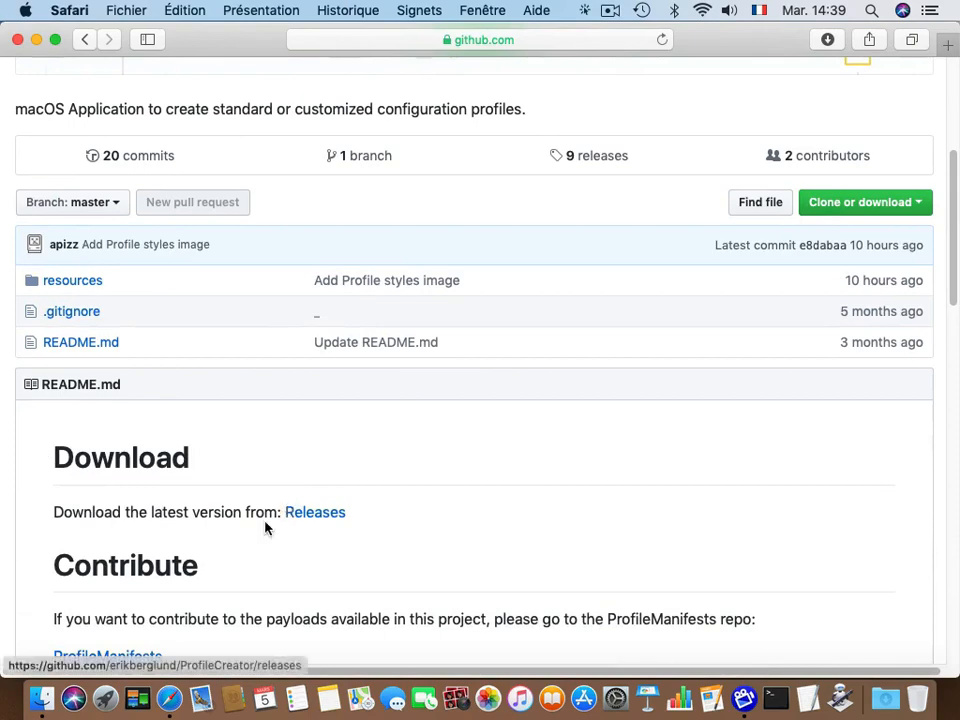
{"action": "left_click", "coordinate": [328, 520]}
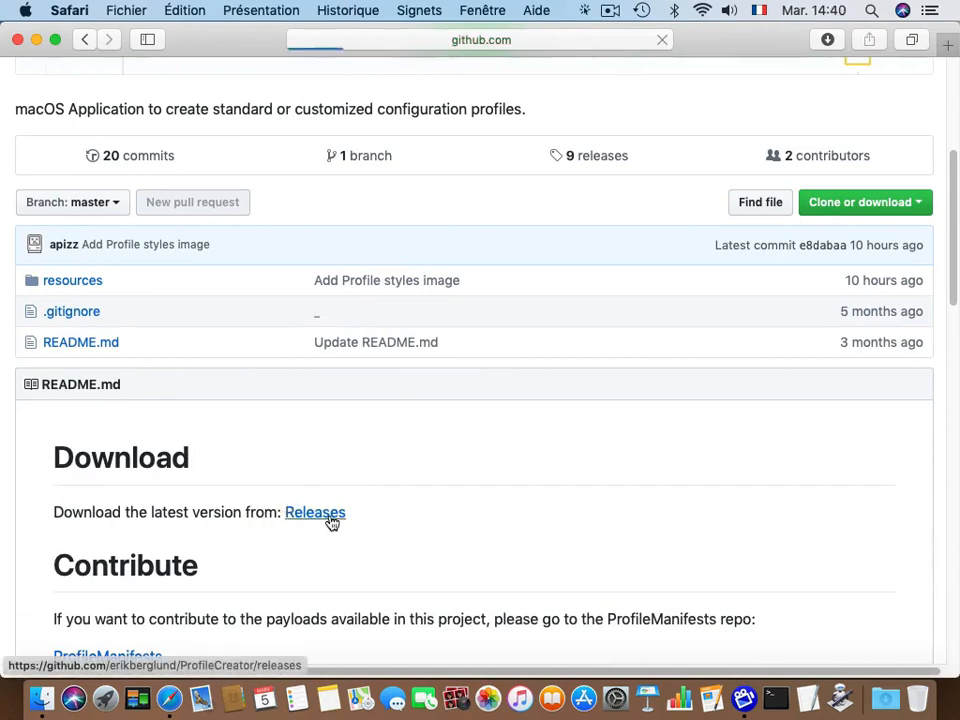
Examine the ProfileCreator release notes and downloadable assets to identify the latest version.
{"action": "scroll", "coordinate": [353, 513], "scroll_direction": "down", "scroll_amount": 15}
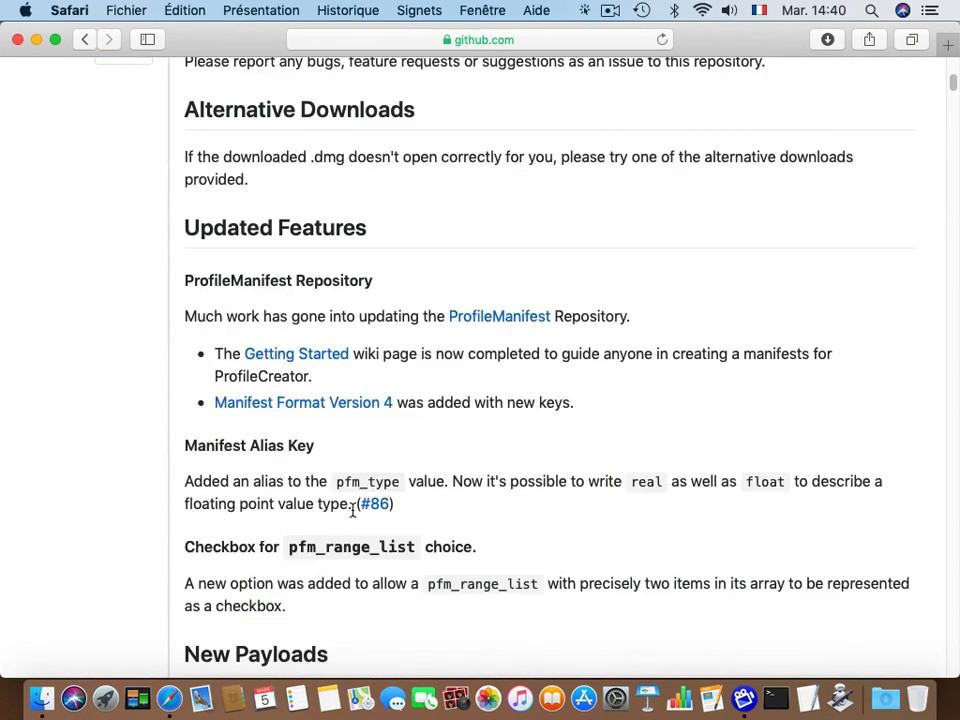
{"action": "scroll", "coordinate": [352, 512], "scroll_direction": "down", "scroll_amount": 20}
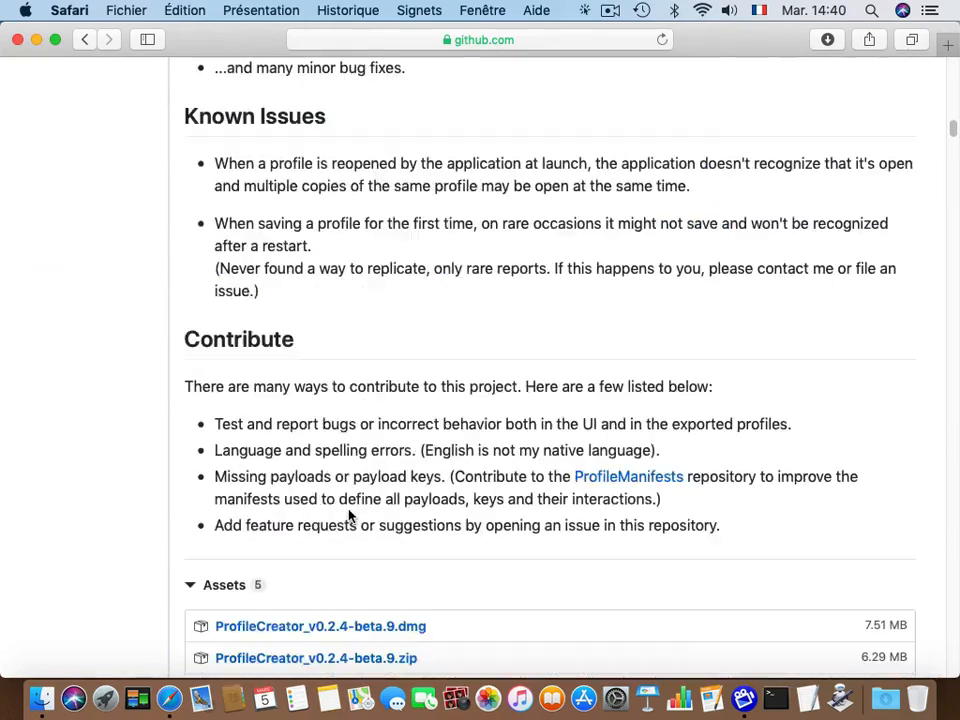
{"action": "scroll", "coordinate": [350, 515], "scroll_direction": "down", "scroll_amount": 20}
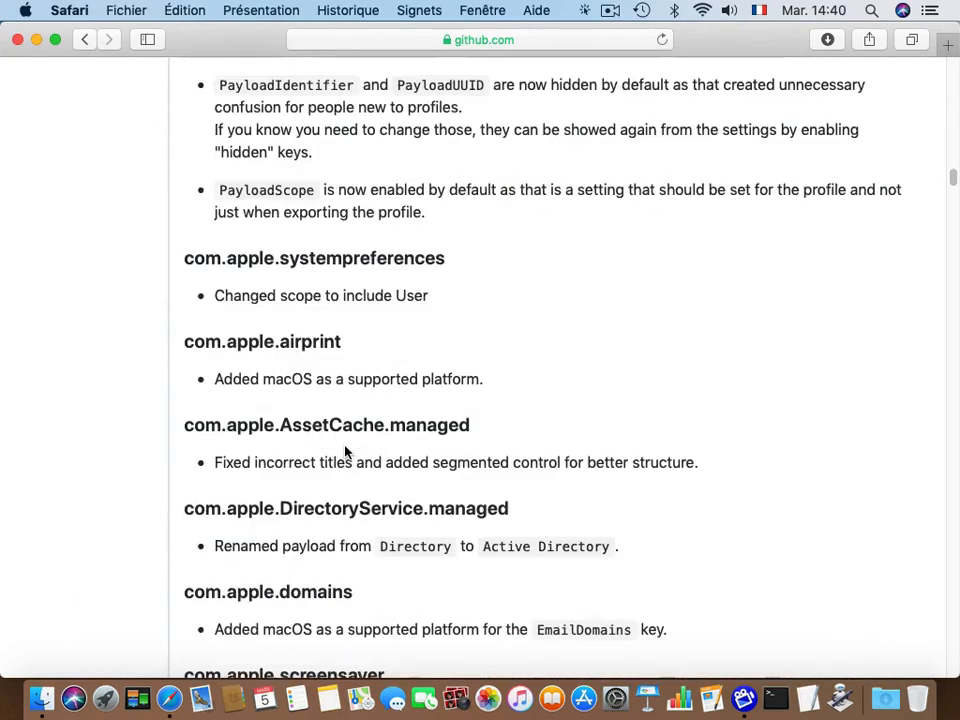
{"action": "scroll", "coordinate": [345, 452], "scroll_direction": "down", "scroll_amount": 20}
{"action": "key", "text": "super+plus"}
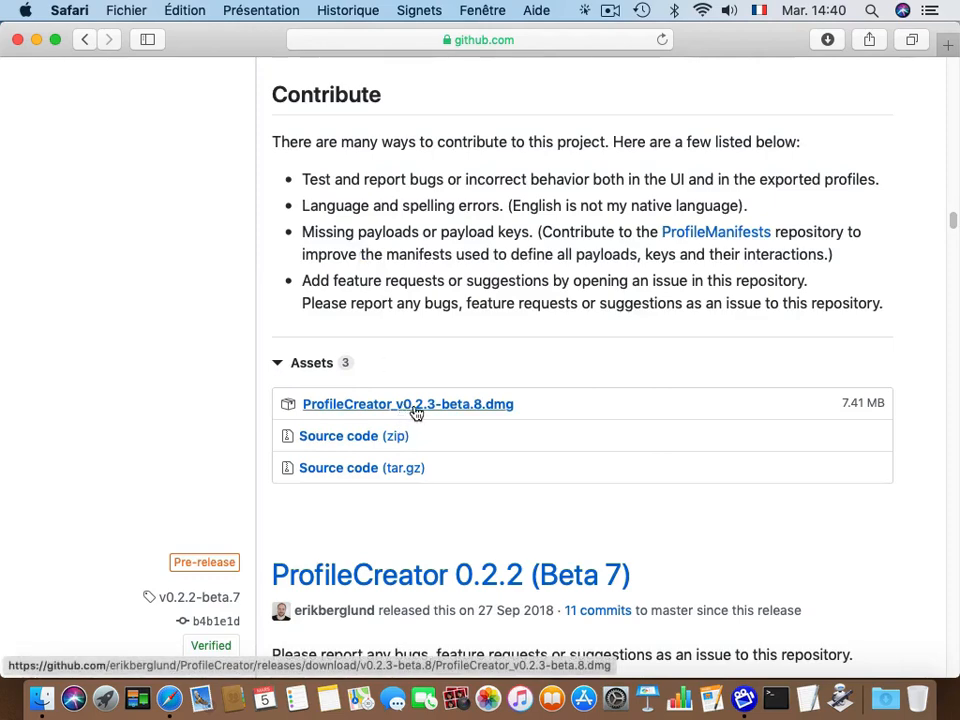
{"action": "scroll", "coordinate": [425, 410], "scroll_direction": "up", "scroll_amount": 15}
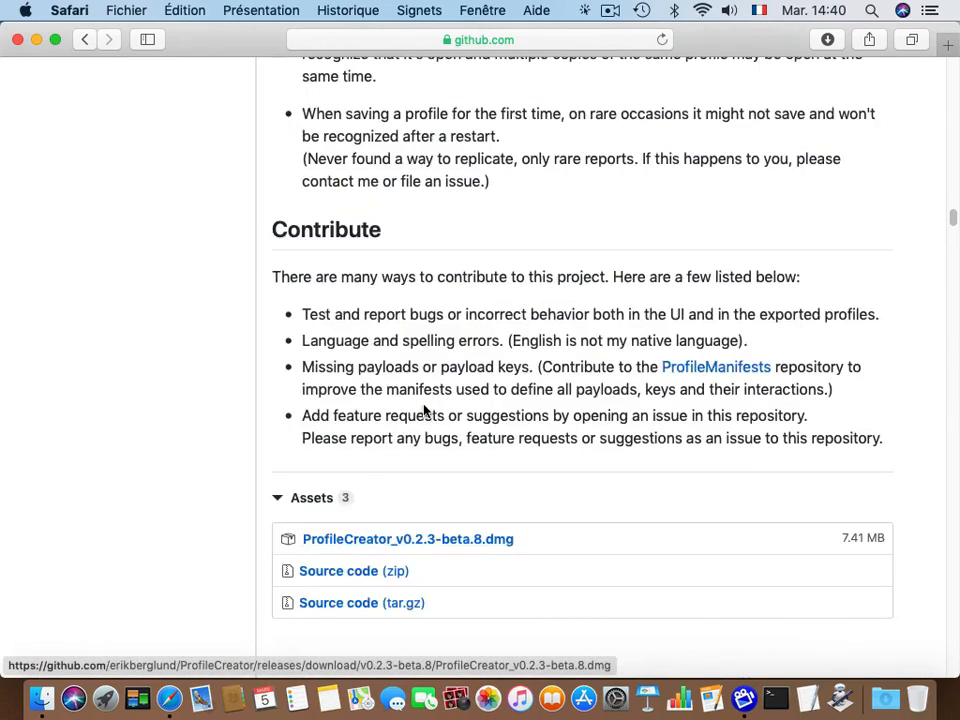
{"action": "scroll", "coordinate": [423, 410], "scroll_direction": "up", "scroll_amount": 20}
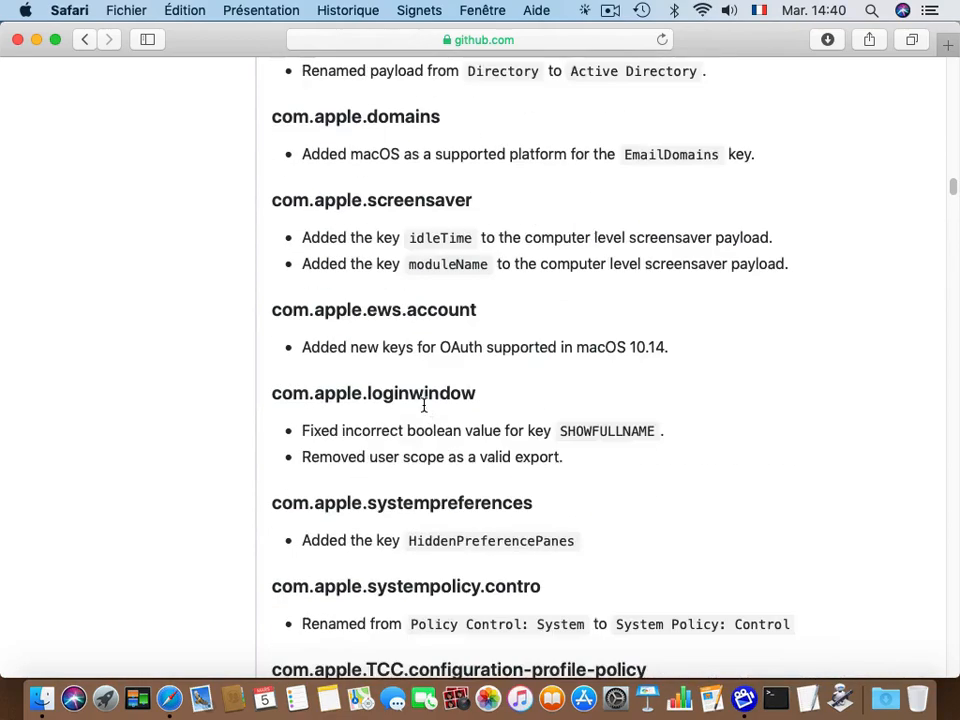
{"action": "scroll", "coordinate": [422, 405], "scroll_direction": "up", "scroll_amount": 5}
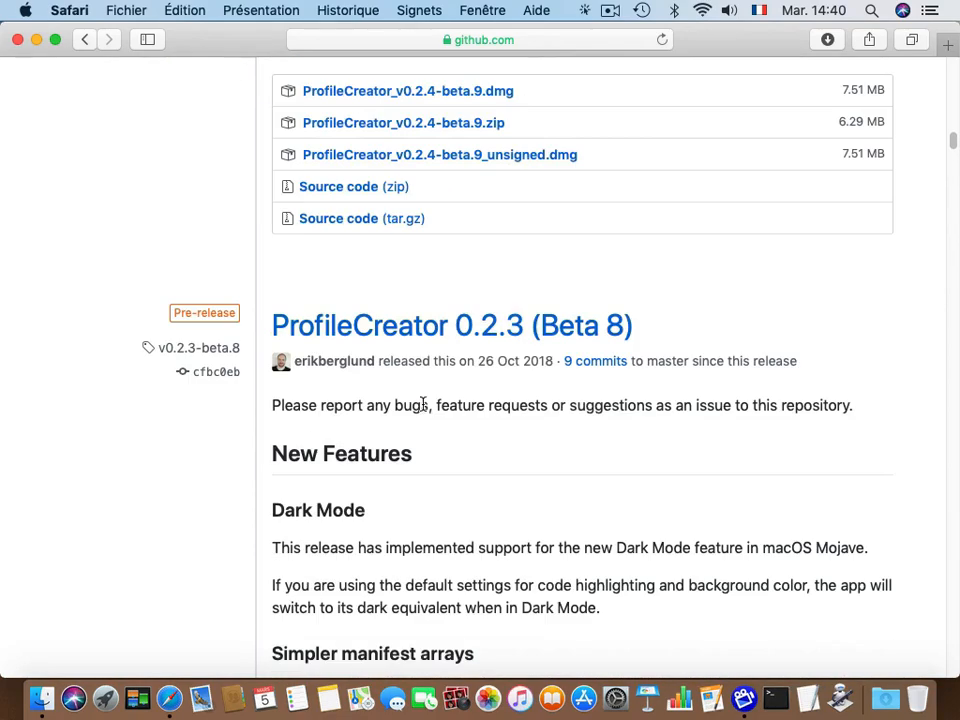
{"action": "scroll", "coordinate": [439, 345], "scroll_direction": "up", "scroll_amount": 15}
{"action": "scroll", "coordinate": [440, 350], "scroll_direction": "up", "scroll_amount": 20}
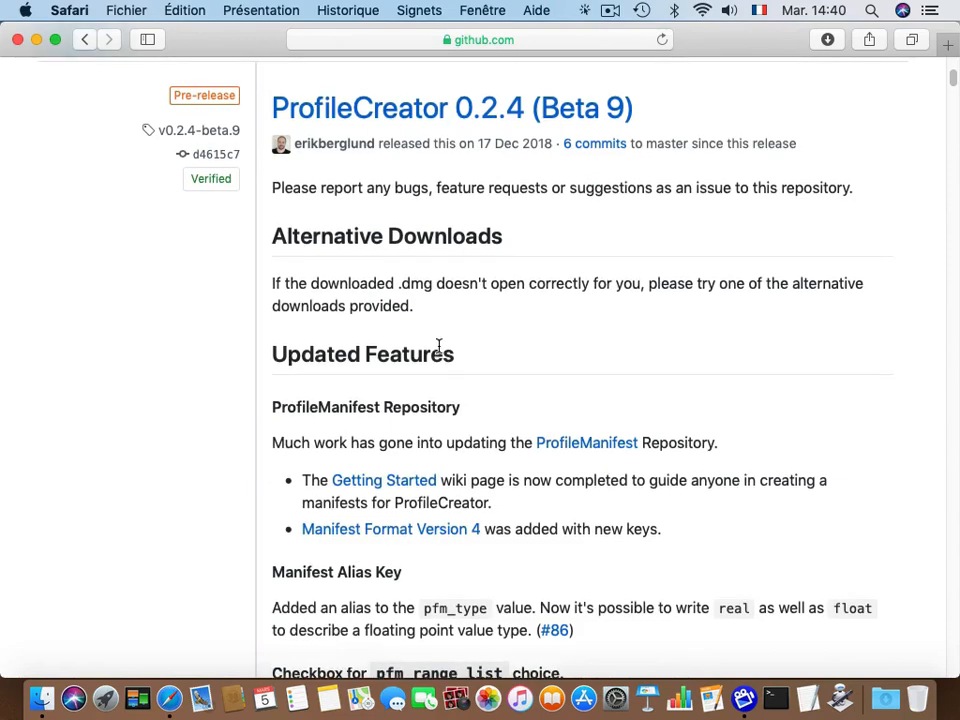
Download ProfileCreator_v0.2.4-beta.9.dmg from the ProfileCreator 0.2.4 (Beta 9) release page and quit Safari.
{"action": "left_click", "coordinate": [405, 112]}
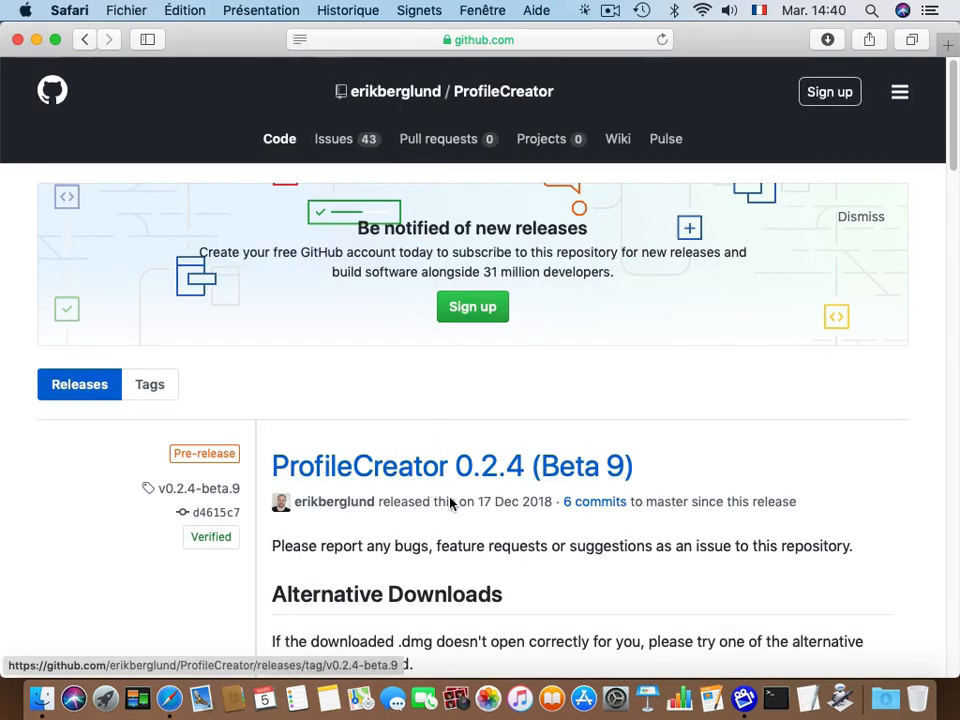
{"action": "scroll", "coordinate": [476, 581], "scroll_direction": "down", "scroll_amount": 10}
{"action": "scroll", "coordinate": [463, 555], "scroll_direction": "down", "scroll_amount": 20}
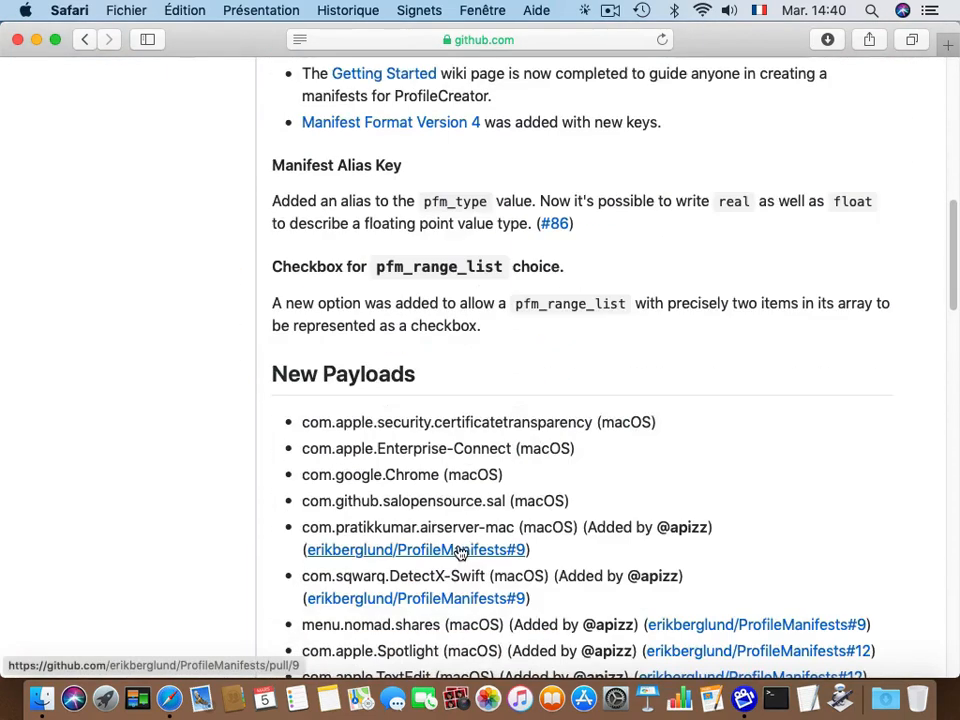
{"action": "scroll", "coordinate": [459, 555], "scroll_direction": "down", "scroll_amount": 5}
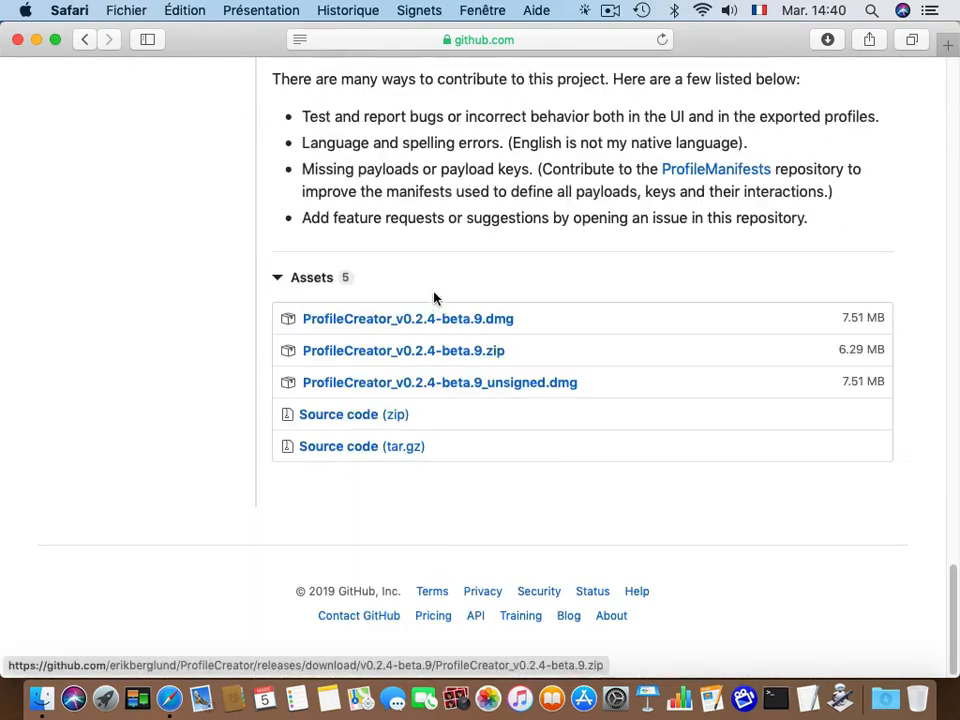
{"action": "left_click", "coordinate": [424, 332]}
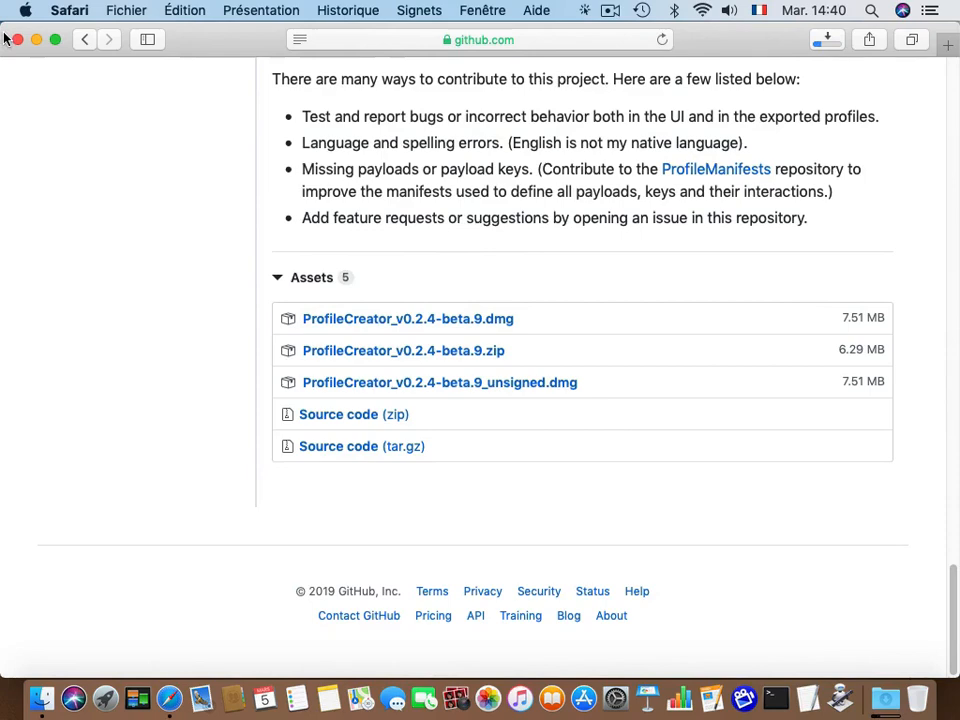
{"action": "left_click", "coordinate": [62, 10]}
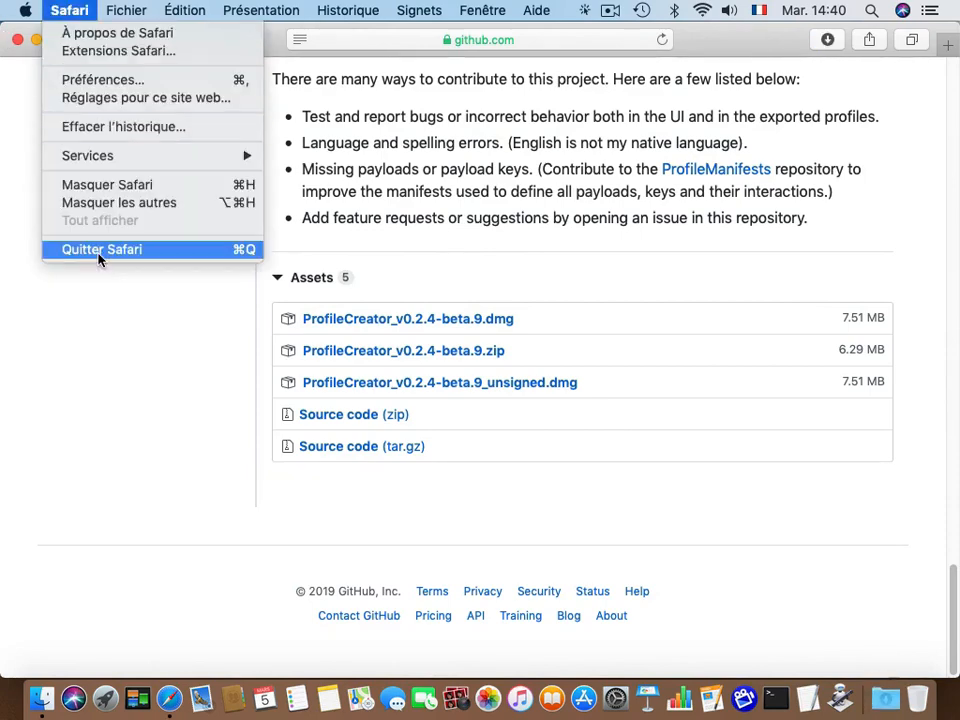
{"action": "left_click", "coordinate": [100, 250]}
Copy the ProfileCreator app from the downloaded disk image to the desktop and eject the disk image.
{"action": "left_click", "coordinate": [885, 698]}
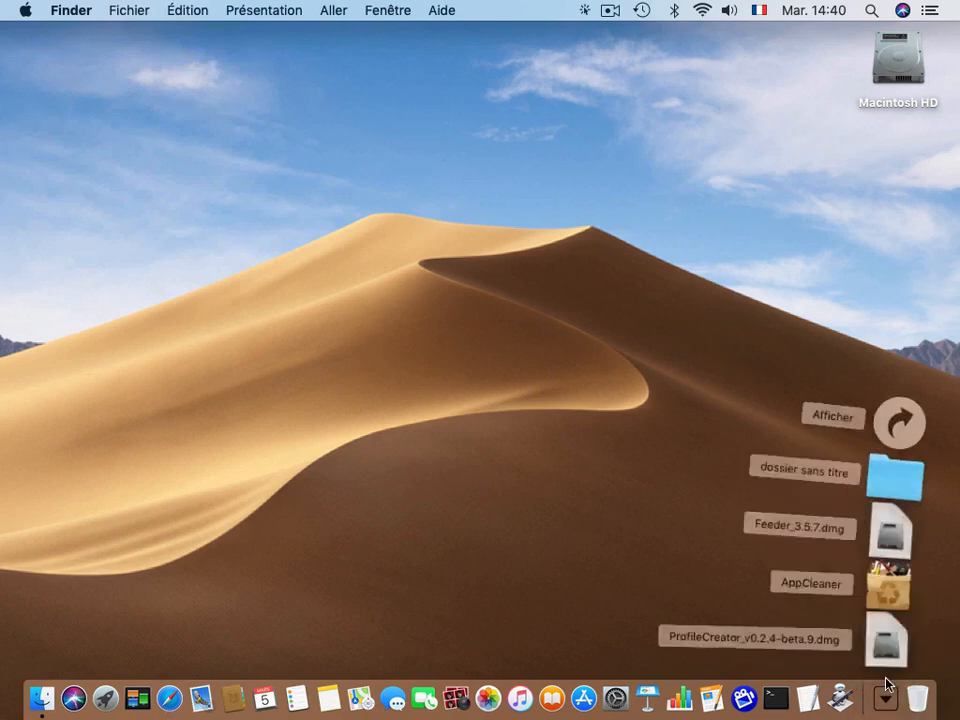
{"action": "left_click", "coordinate": [886, 652]}
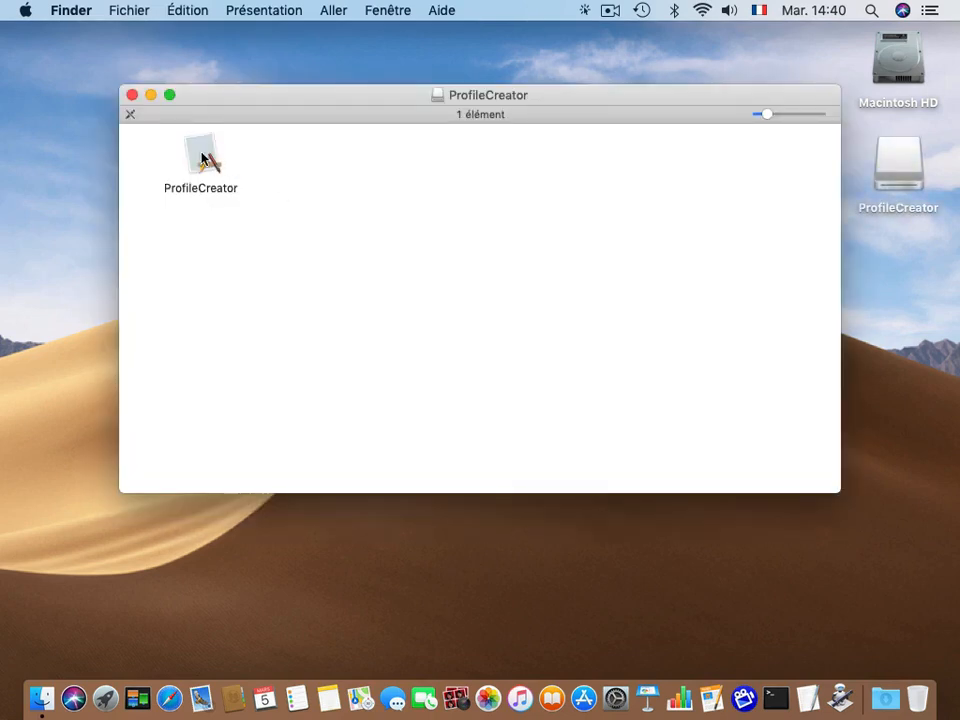
{"action": "left_click_drag", "start_coordinate": [208, 161], "coordinate": [912, 262]}
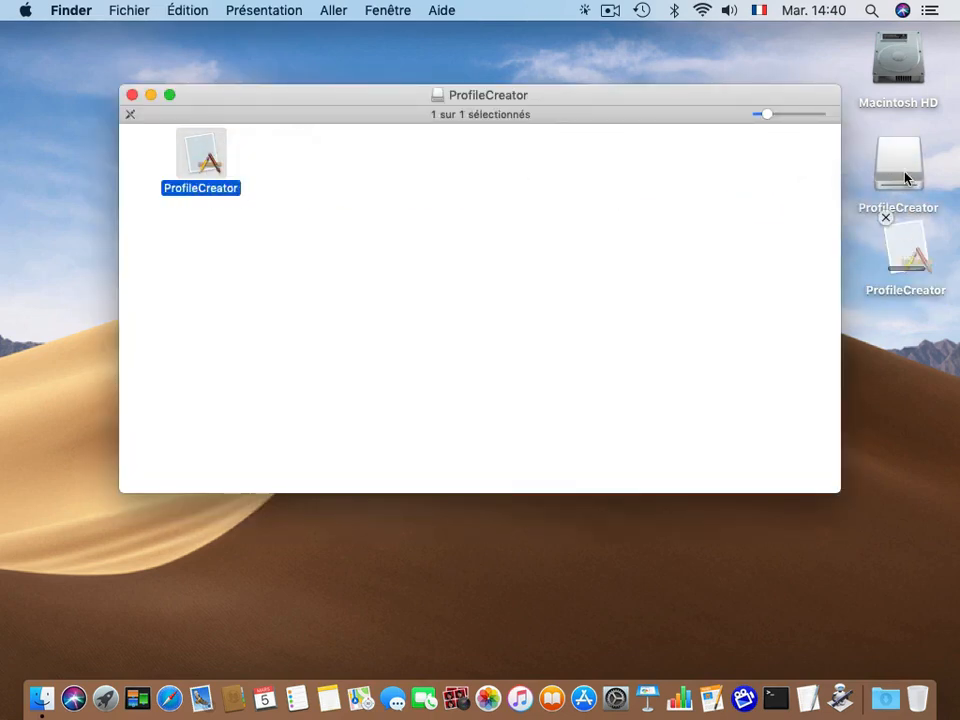
{"action": "left_click_drag", "start_coordinate": [902, 170], "coordinate": [917, 698]}
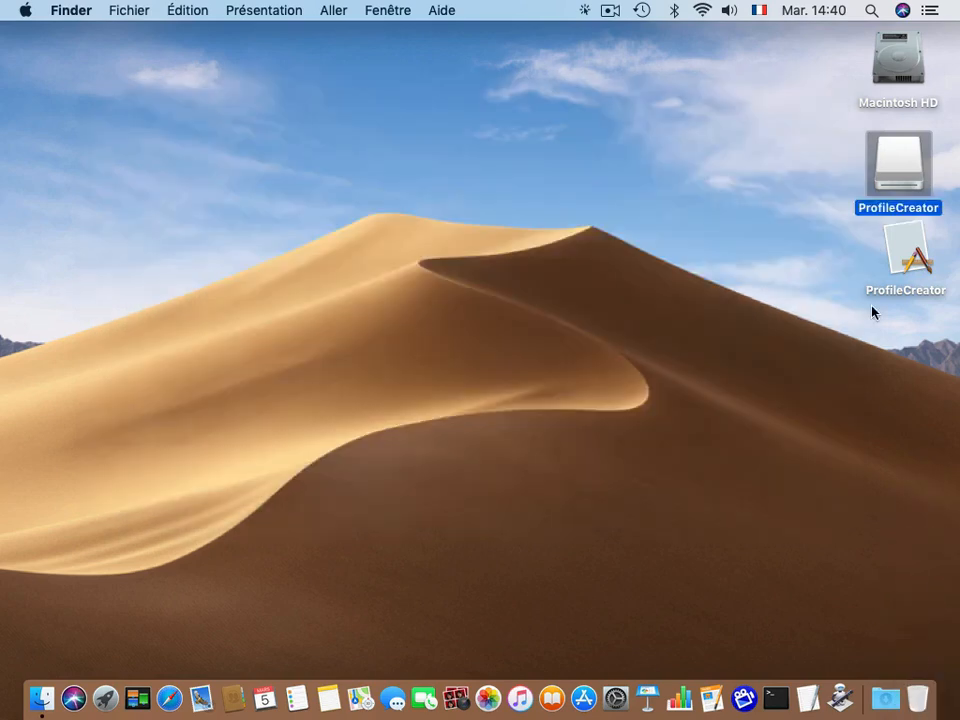
Launch ProfileCreator from the desktop, allow the downloaded app to open, and shift its window slightly up and left.
{"action": "double_click", "coordinate": [902, 250]}
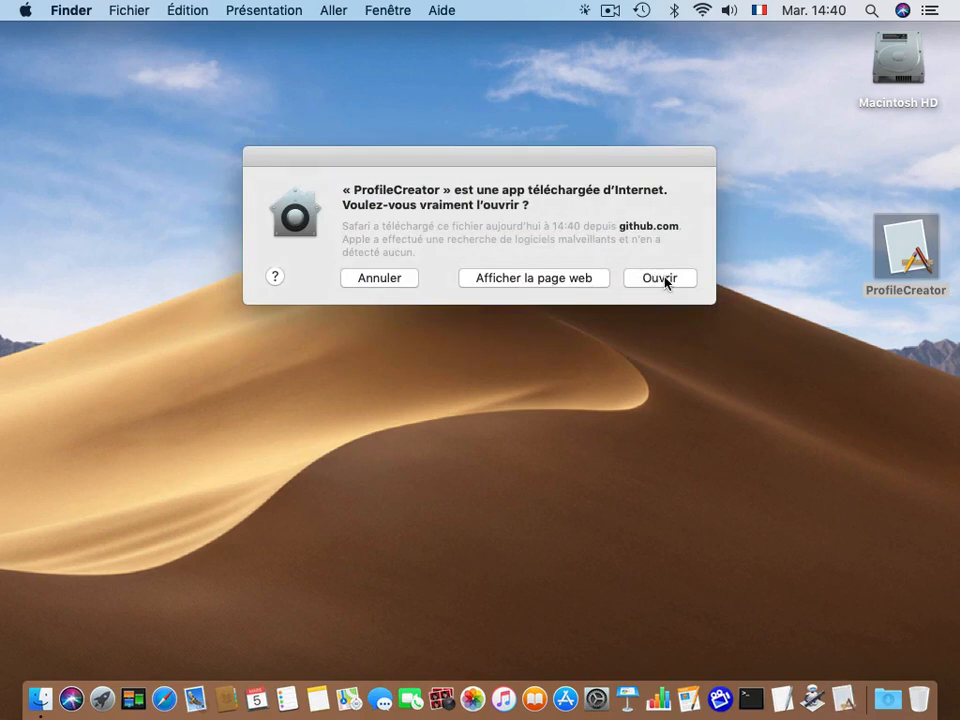
{"action": "left_click", "coordinate": [662, 280]}
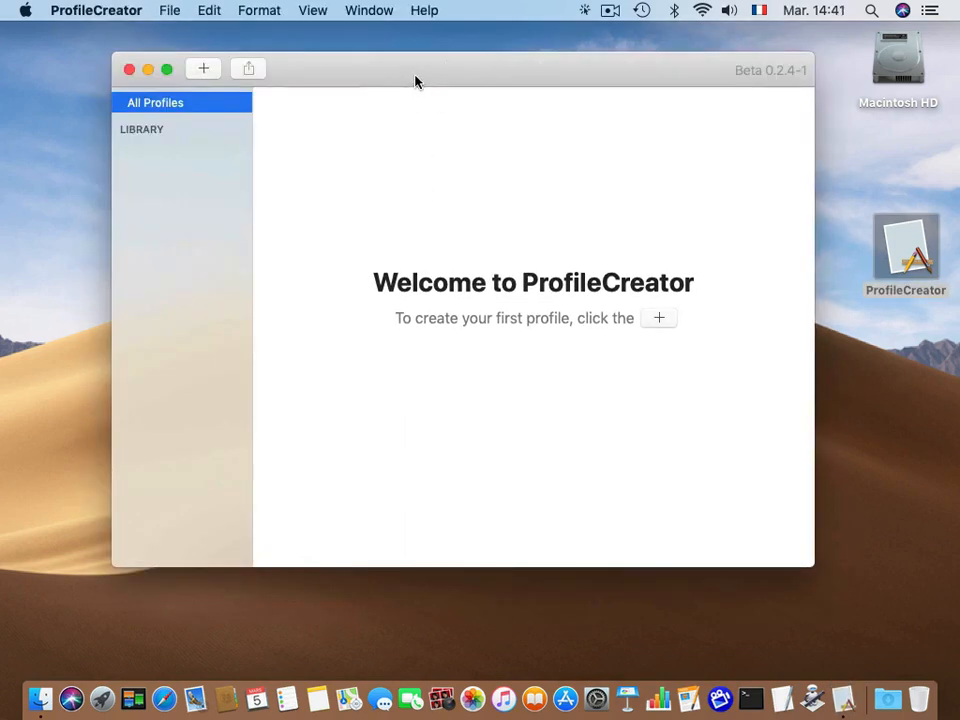
{"action": "left_click_drag", "start_coordinate": [416, 81], "coordinate": [405, 61]}
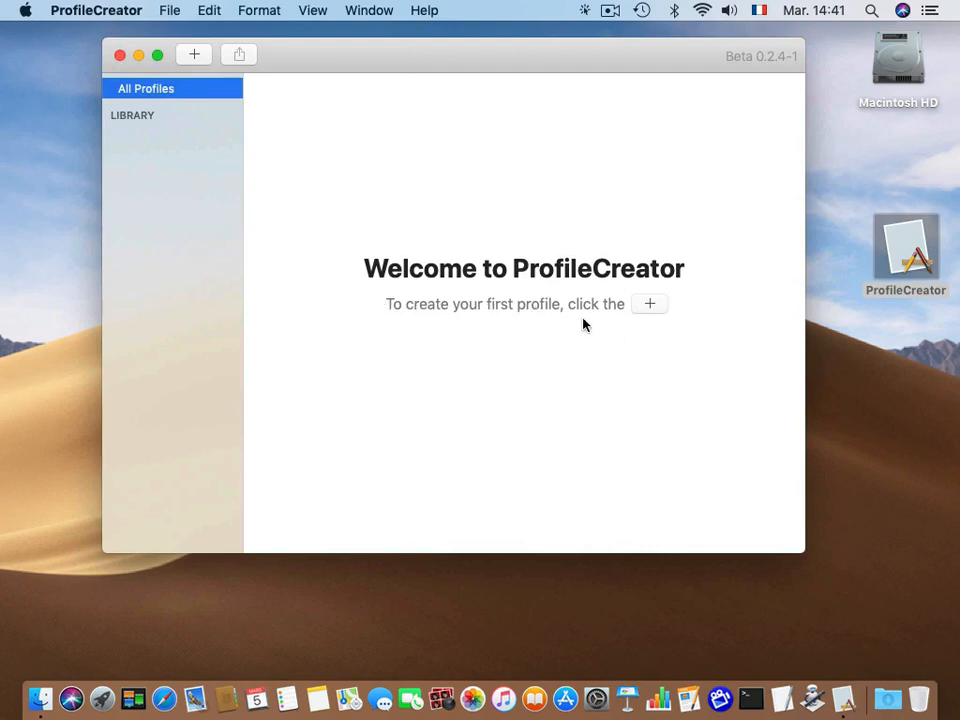
Create a new profile in ProfileCreator and browse its list of available payloads.
{"action": "left_click", "coordinate": [649, 305]}
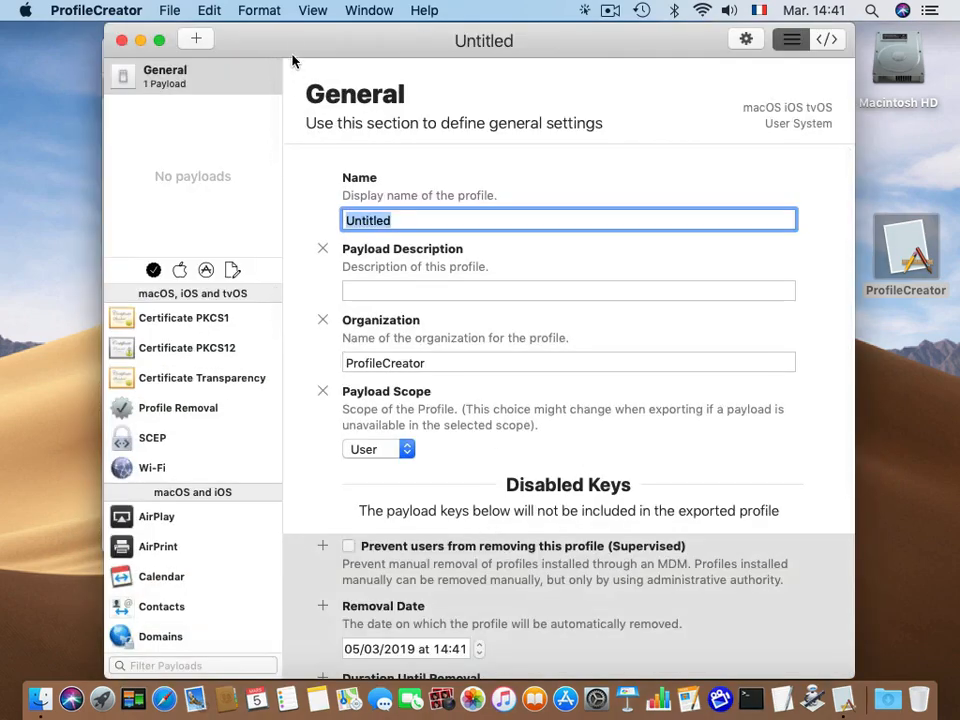
{"action": "left_click_drag", "start_coordinate": [294, 39], "coordinate": [284, 38]}
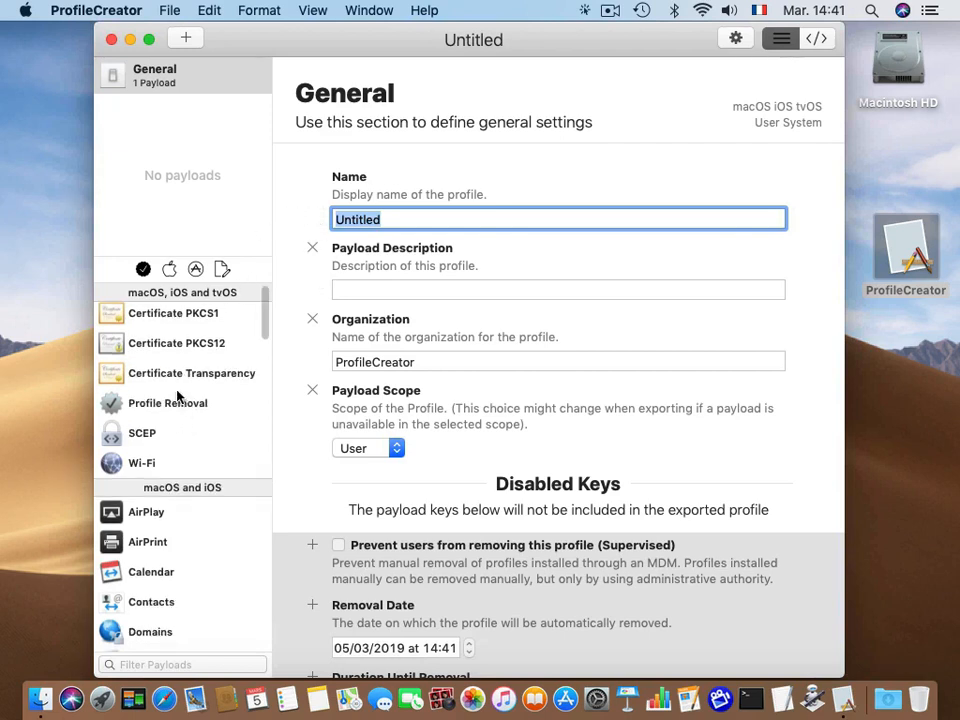
{"action": "scroll", "coordinate": [180, 395], "scroll_direction": "down", "scroll_amount": 3}
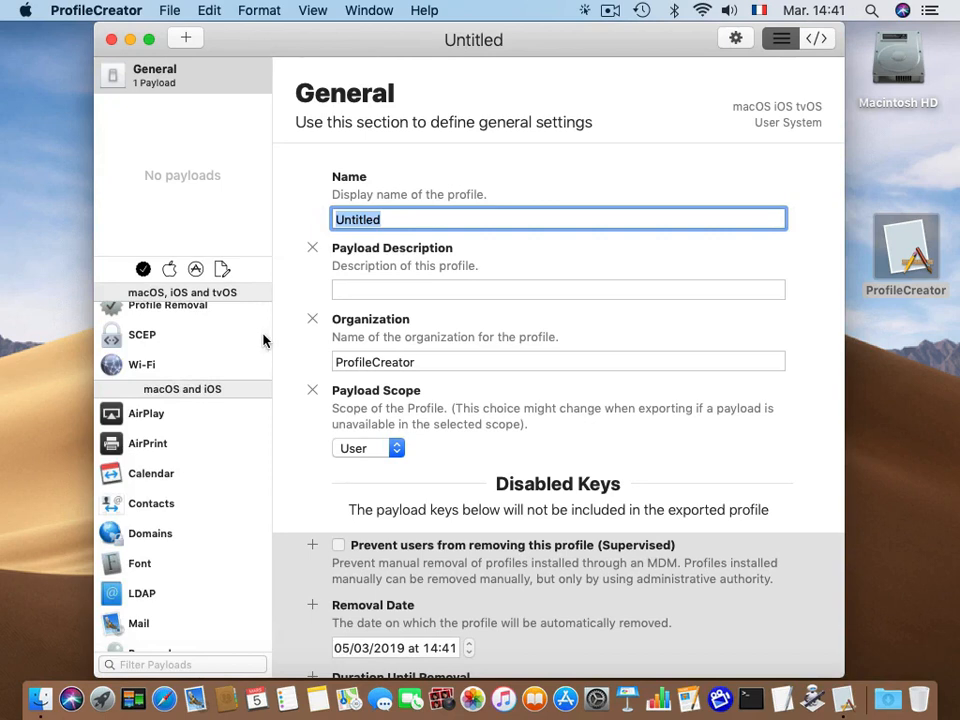
{"action": "scroll", "coordinate": [265, 355], "scroll_direction": "down", "scroll_amount": 5}
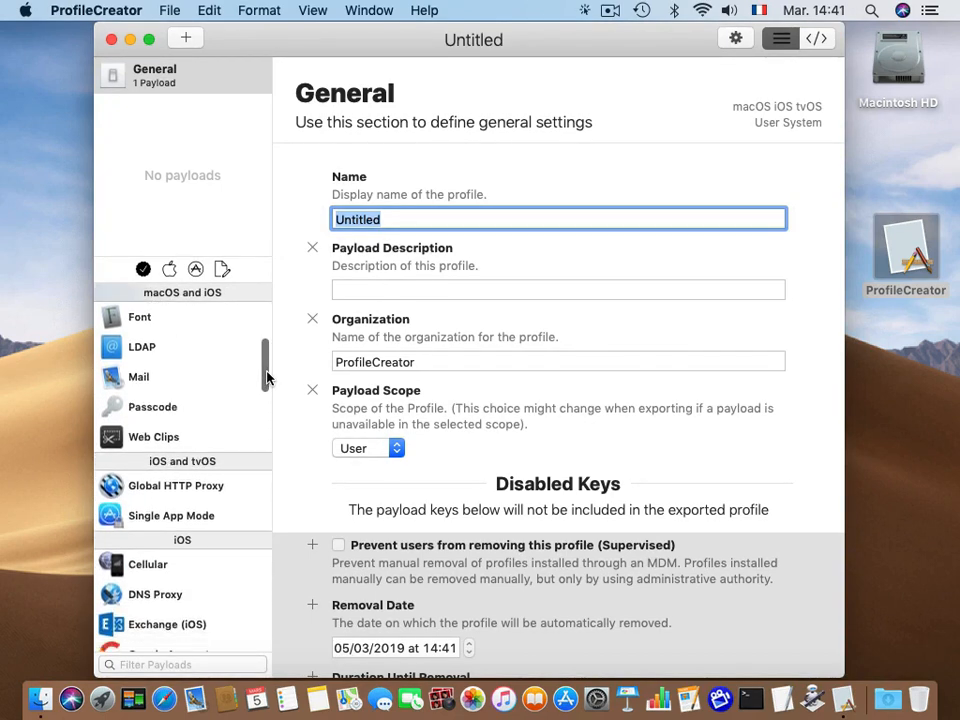
{"action": "left_click_drag", "start_coordinate": [266, 377], "coordinate": [318, 295]}
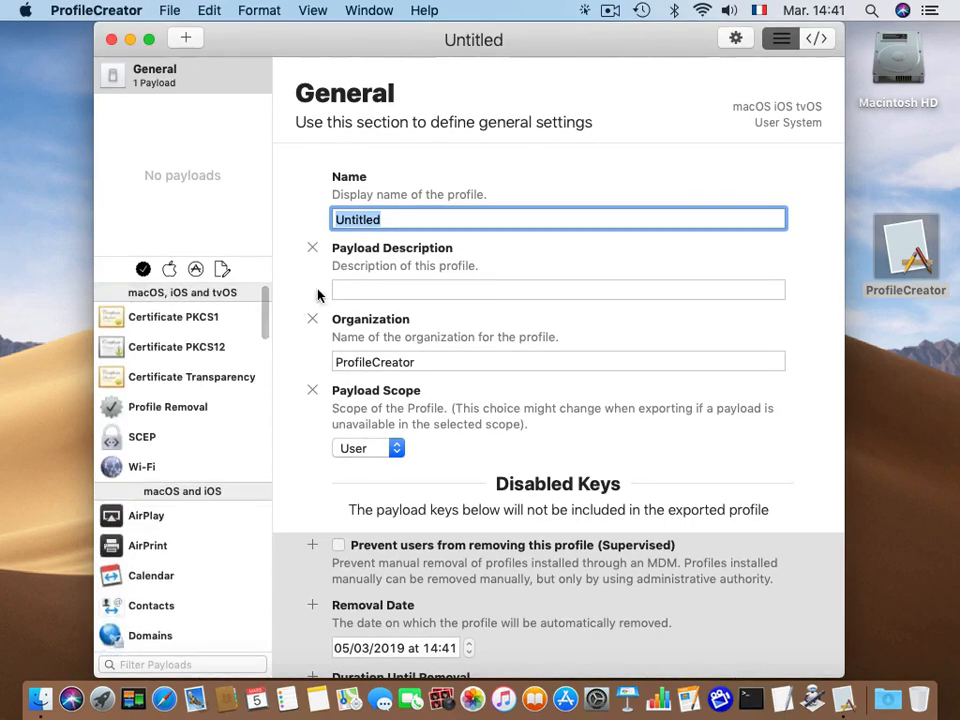
Limit the profile's displayed platforms to macOS by turning off iOS and tvOS in the profile display settings.
{"action": "left_click", "coordinate": [735, 40]}
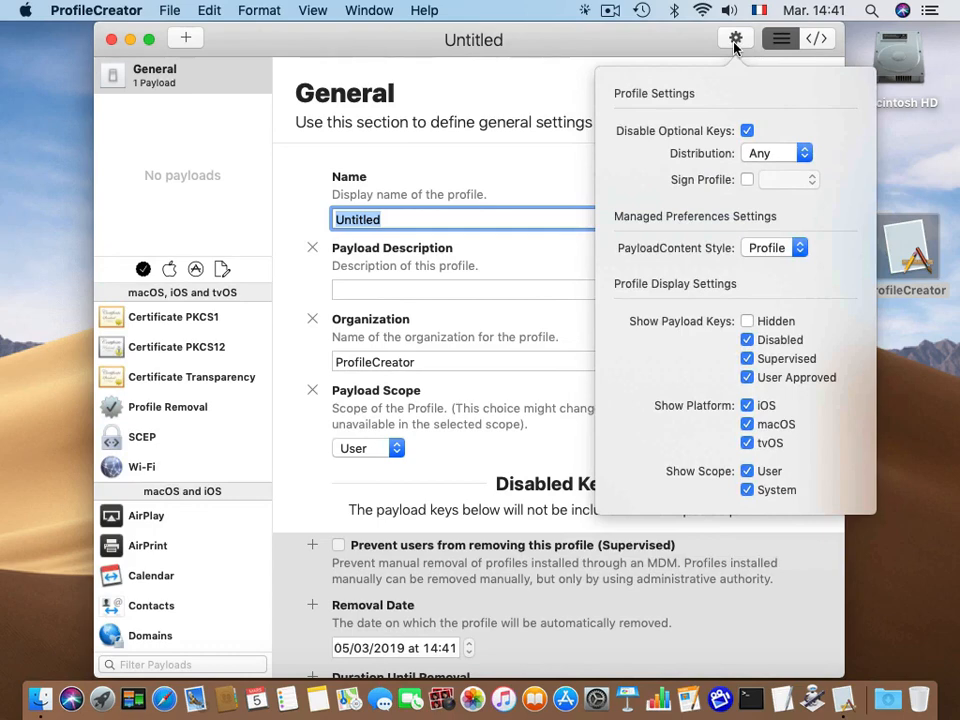
{"action": "left_click", "coordinate": [746, 405]}
{"action": "left_click", "coordinate": [747, 443]}
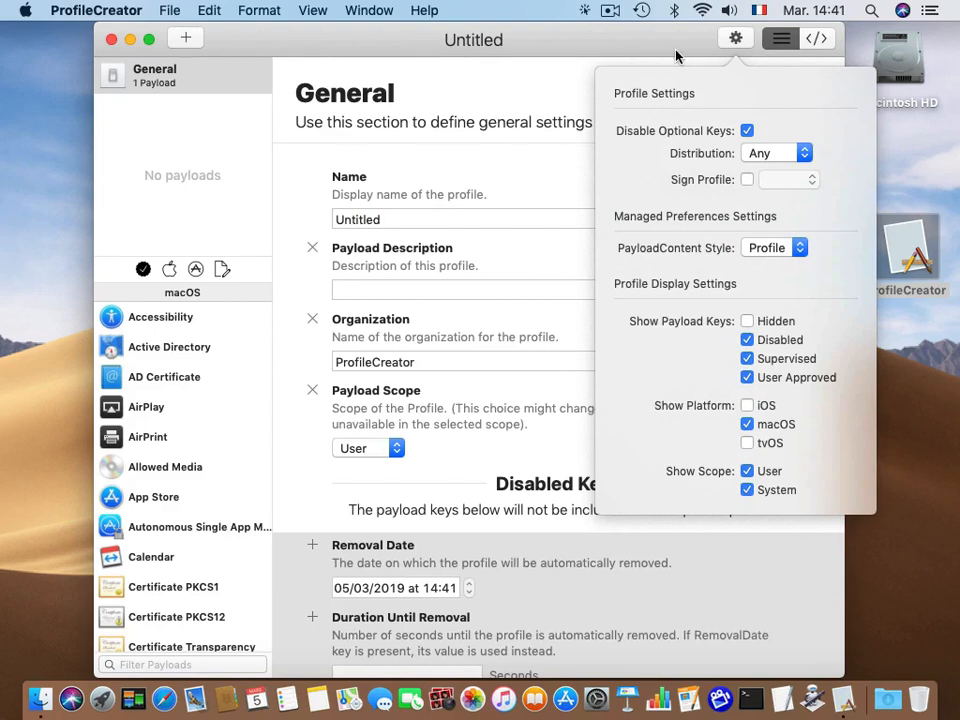
{"action": "left_click", "coordinate": [735, 37]}
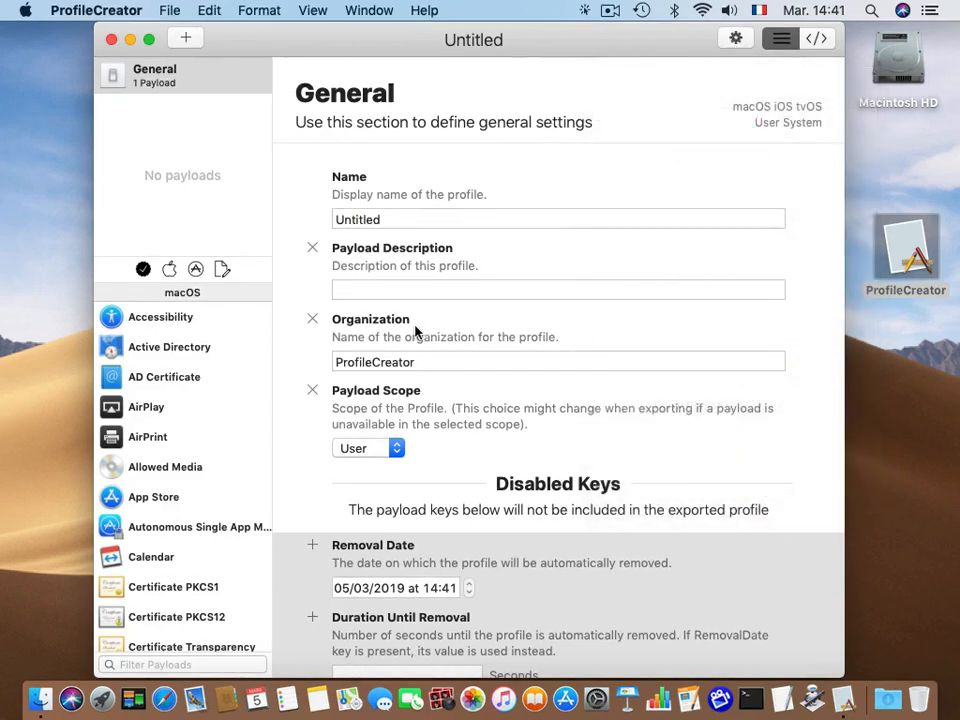
Add a System Preferences payload to the profile that disables the Siri and Software Update preference panes.
{"action": "scroll", "coordinate": [196, 357], "scroll_direction": "down", "scroll_amount": 1}
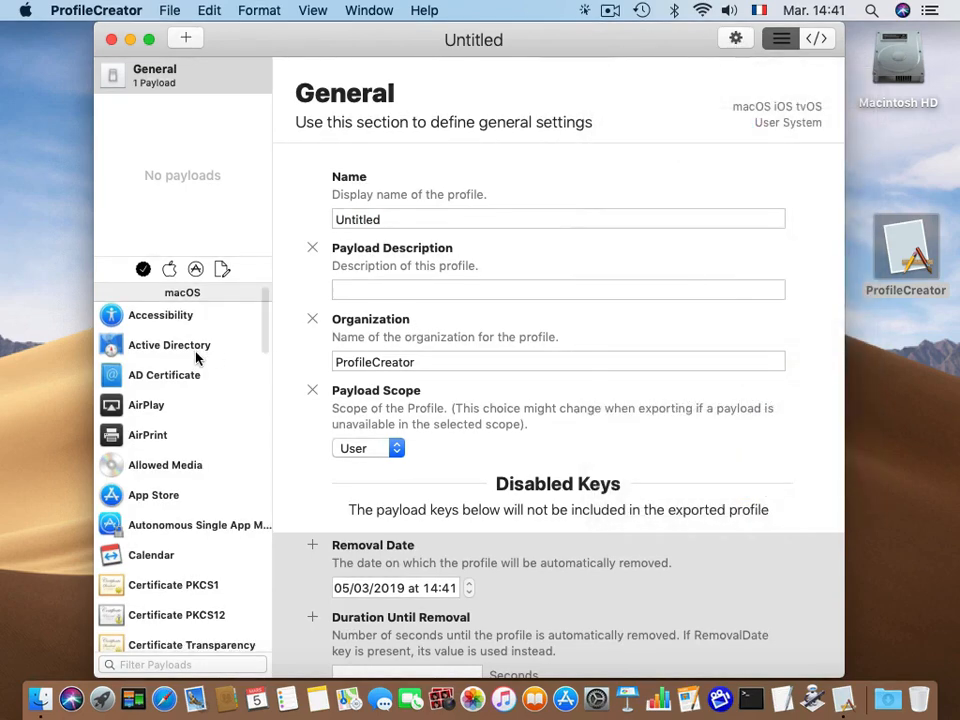
{"action": "scroll", "coordinate": [196, 350], "scroll_direction": "down", "scroll_amount": 5}
{"action": "left_click_drag", "start_coordinate": [265, 357], "coordinate": [266, 600]}
{"action": "left_click", "coordinate": [141, 630]}
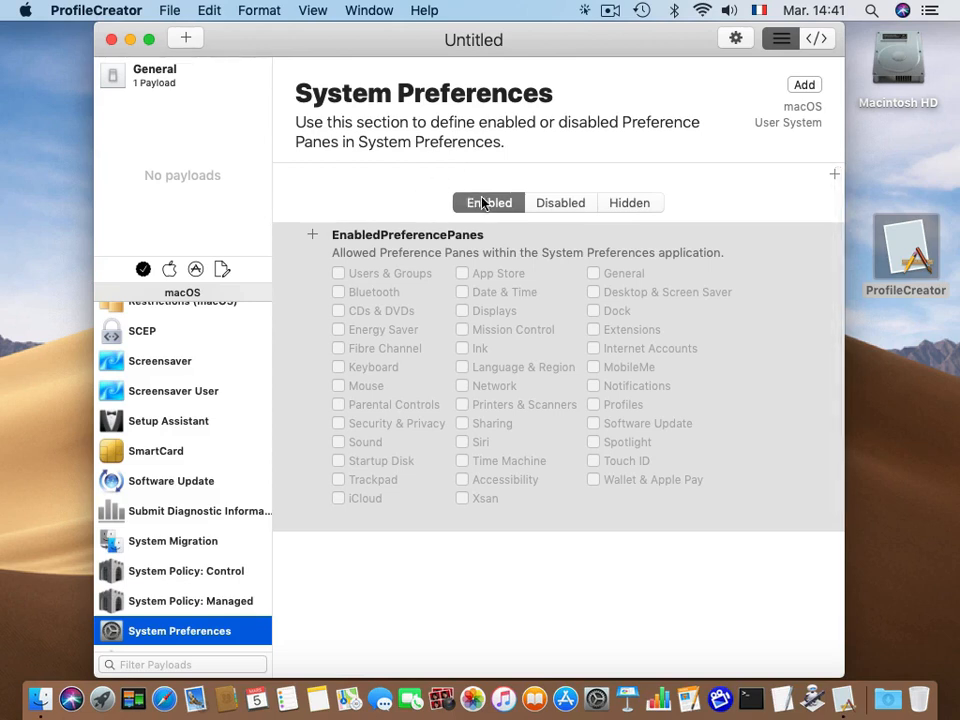
{"action": "left_click", "coordinate": [565, 206]}
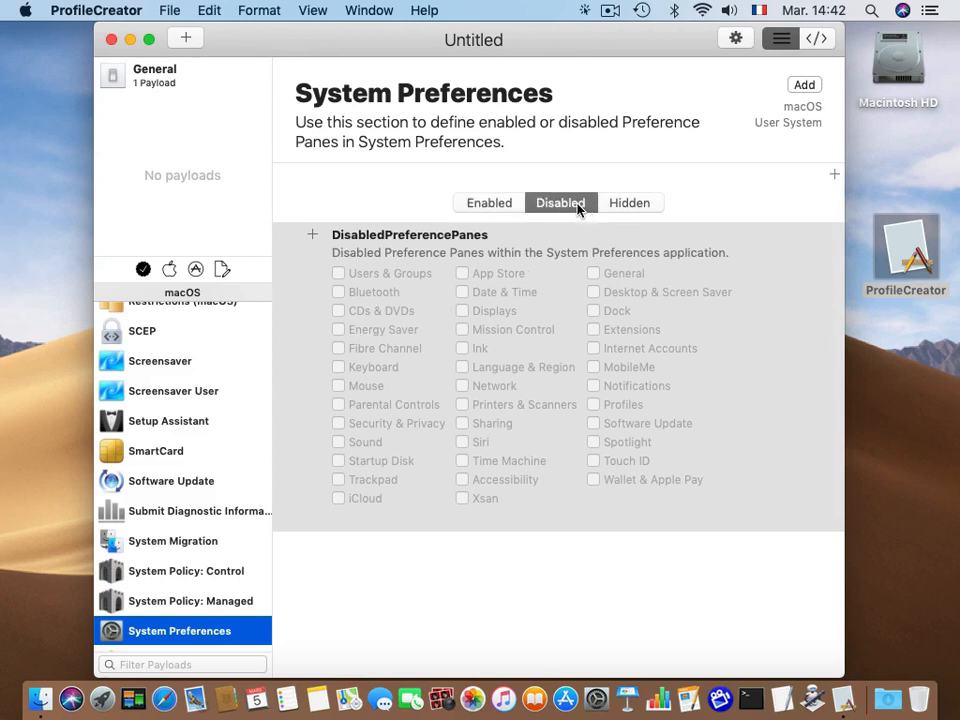
{"action": "left_click", "coordinate": [313, 236]}
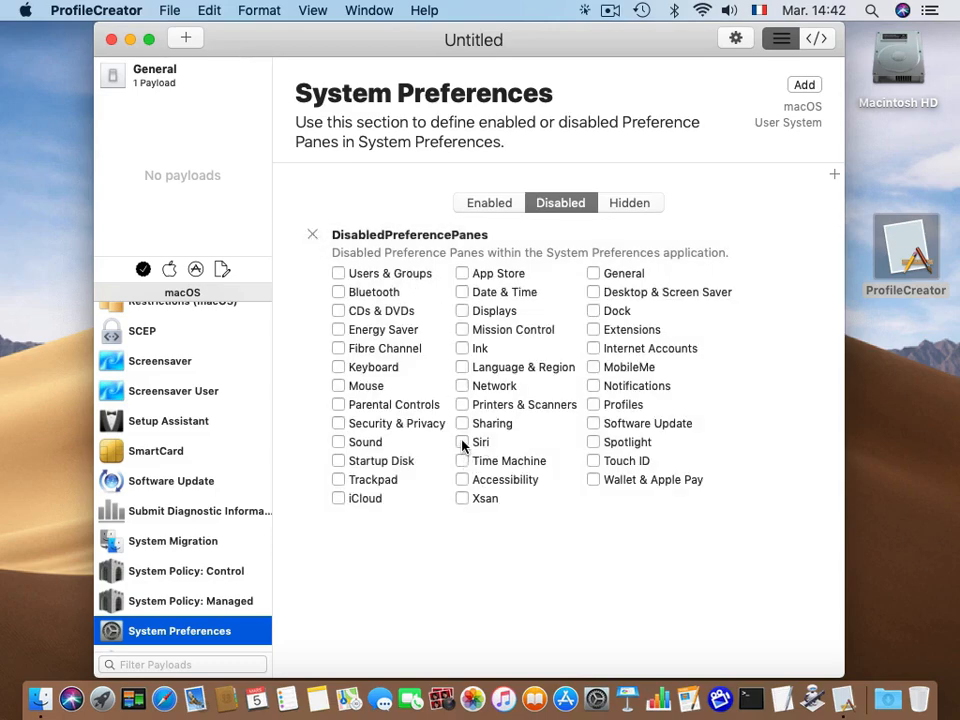
{"action": "left_click", "coordinate": [593, 423]}
{"action": "left_click", "coordinate": [805, 86]}
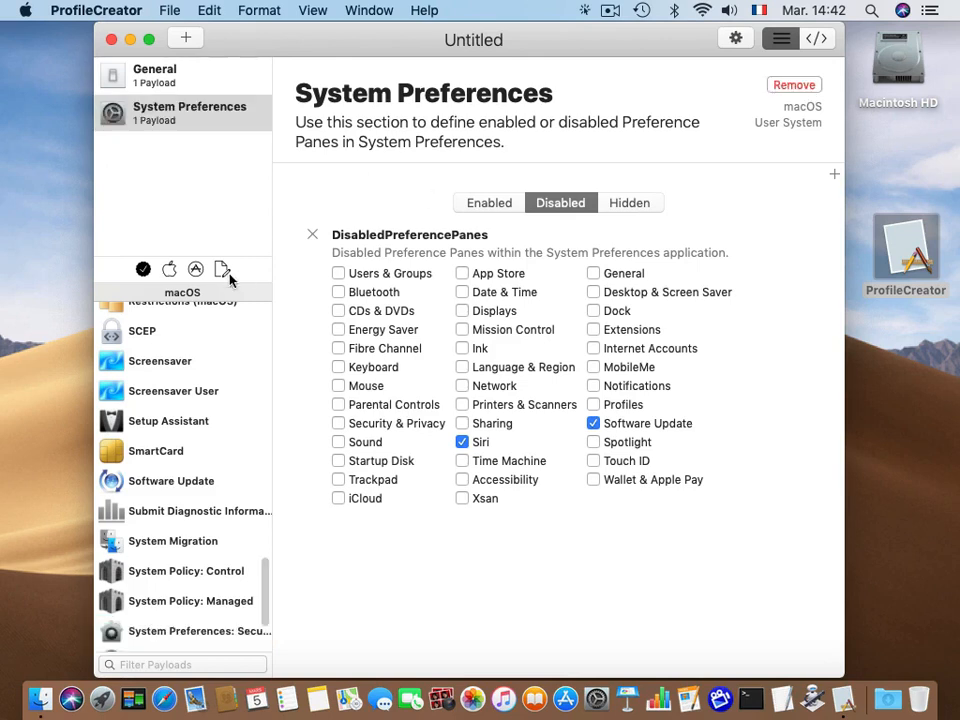
Save the profile under the name Restrictions.
{"action": "left_click", "coordinate": [164, 119]}
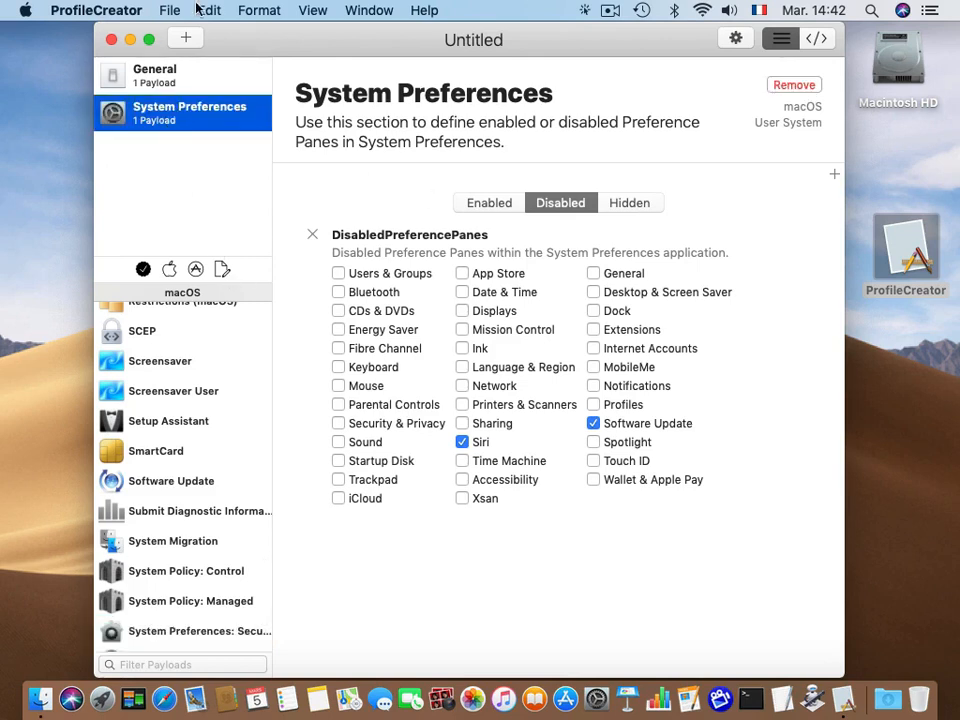
{"action": "left_click", "coordinate": [168, 10]}
{"action": "left_click", "coordinate": [154, 116]}
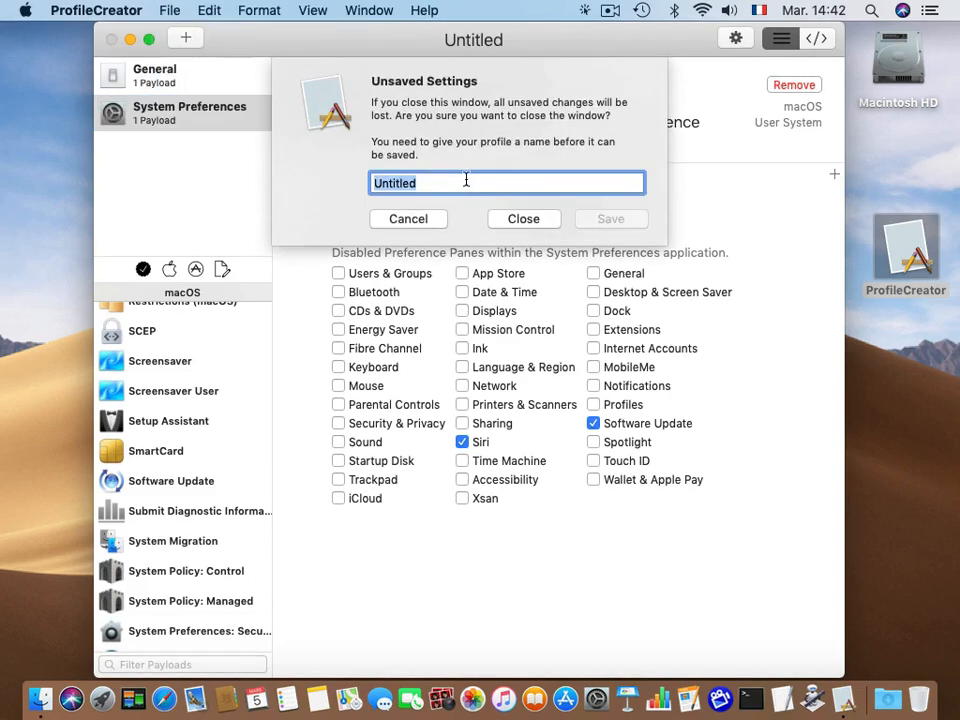
{"action": "type", "text": "Restrictio"}
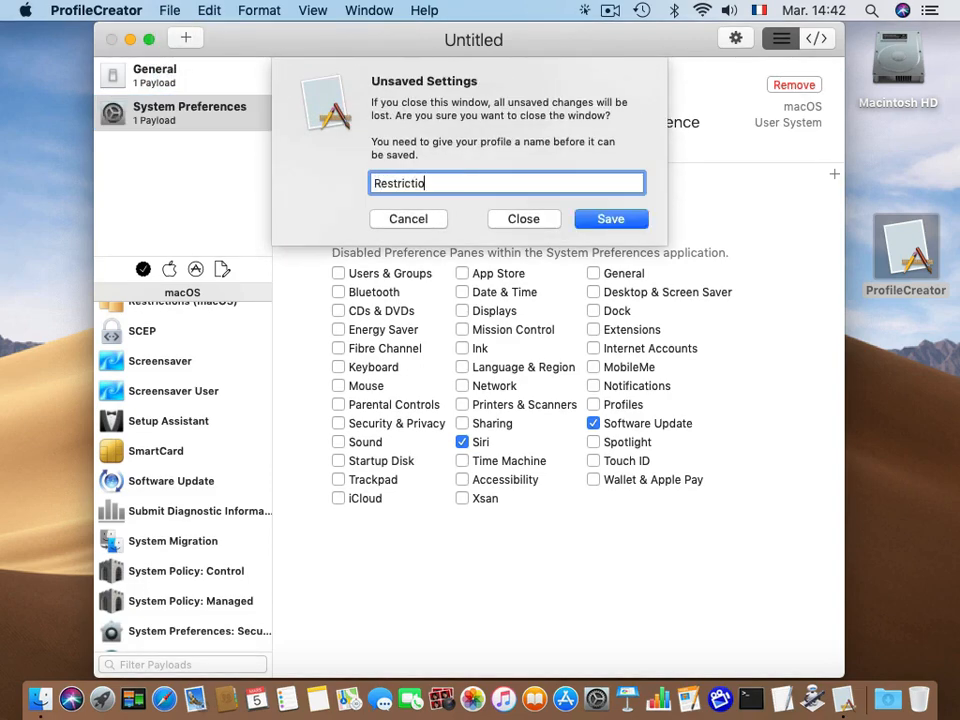
{"action": "type", "text": "ns"}
{"action": "left_click", "coordinate": [609, 219]}
Export the Restrictions profile to the desktop for macOS with User scope and place the exported file just below the ProfileCreator icon.
{"action": "left_click", "coordinate": [169, 10]}
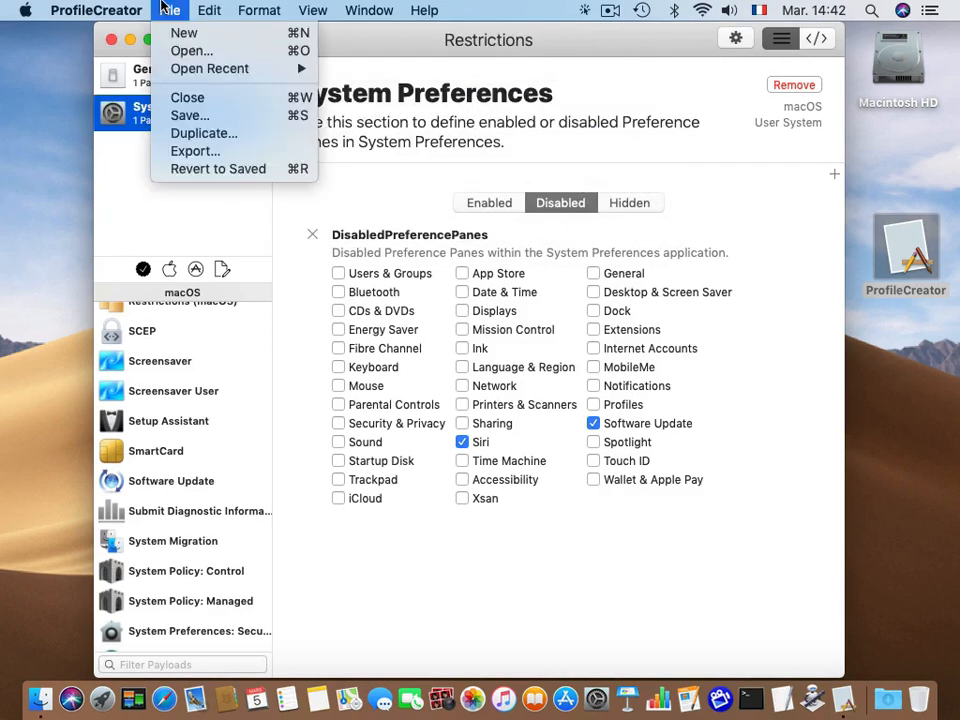
{"action": "left_click", "coordinate": [180, 152]}
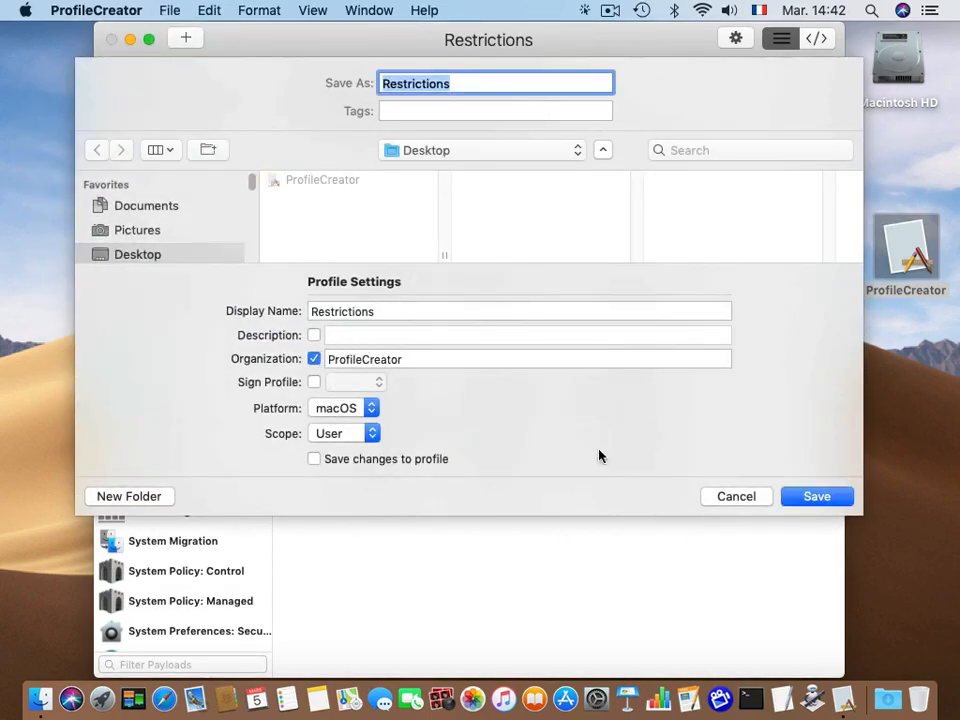
{"action": "left_click", "coordinate": [816, 498]}
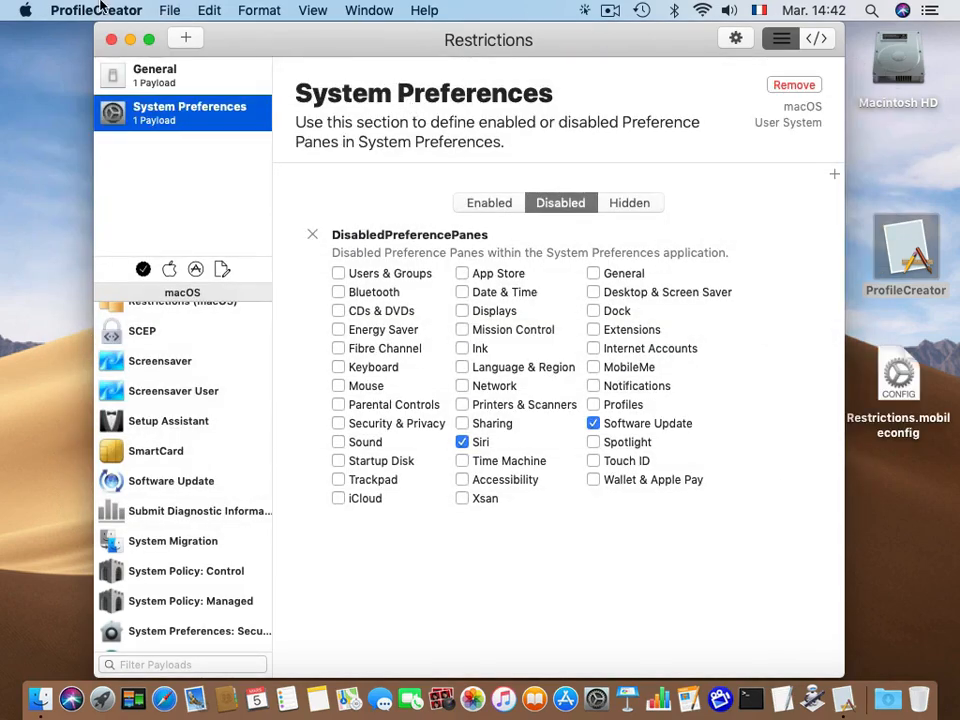
{"action": "left_click_drag", "start_coordinate": [896, 380], "coordinate": [910, 347]}
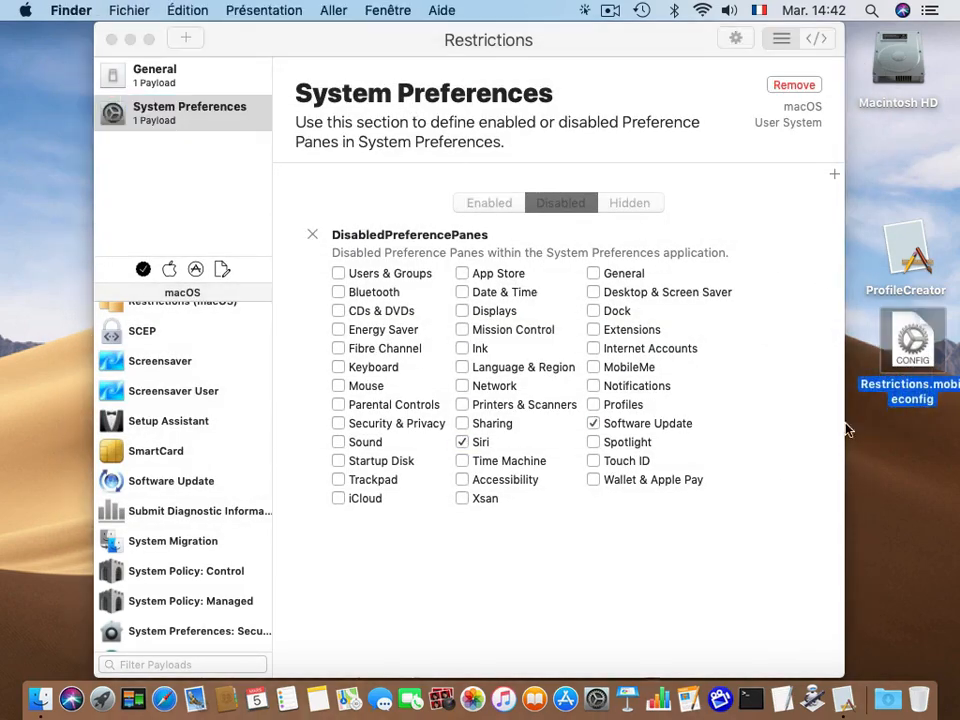
Return to ProfileCreator and quit it.
{"action": "left_click", "coordinate": [244, 45]}
{"action": "left_click", "coordinate": [83, 11]}
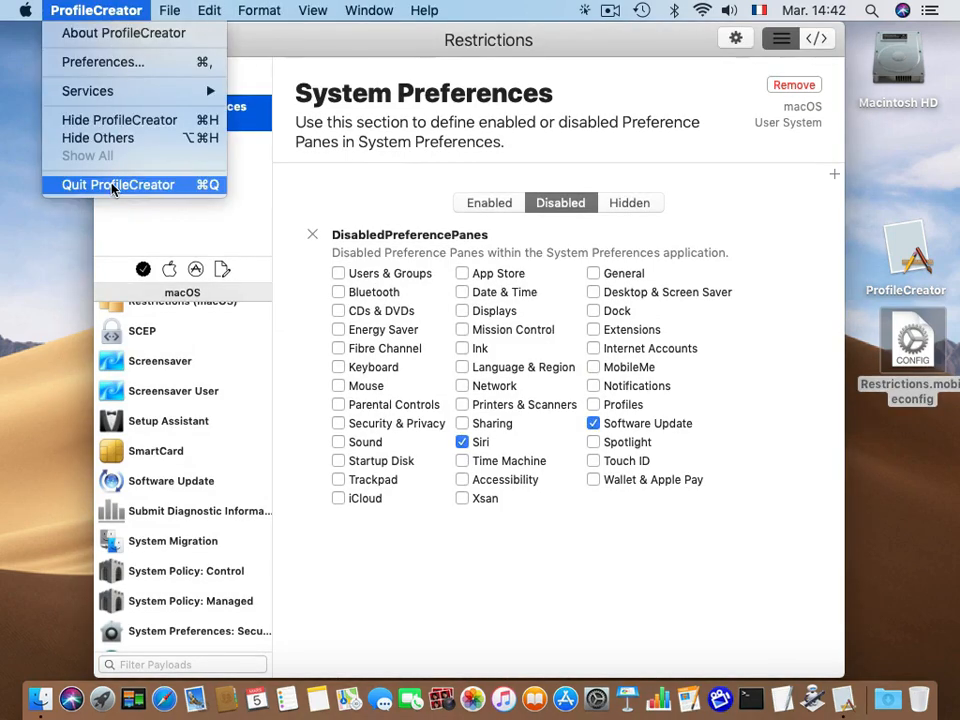
{"action": "left_click", "coordinate": [113, 185]}
Examine the XML of Restrictions.mobileconfig in an enlarged TextEdit window and quit TextEdit.
{"action": "left_click_drag", "start_coordinate": [910, 345], "coordinate": [808, 698]}
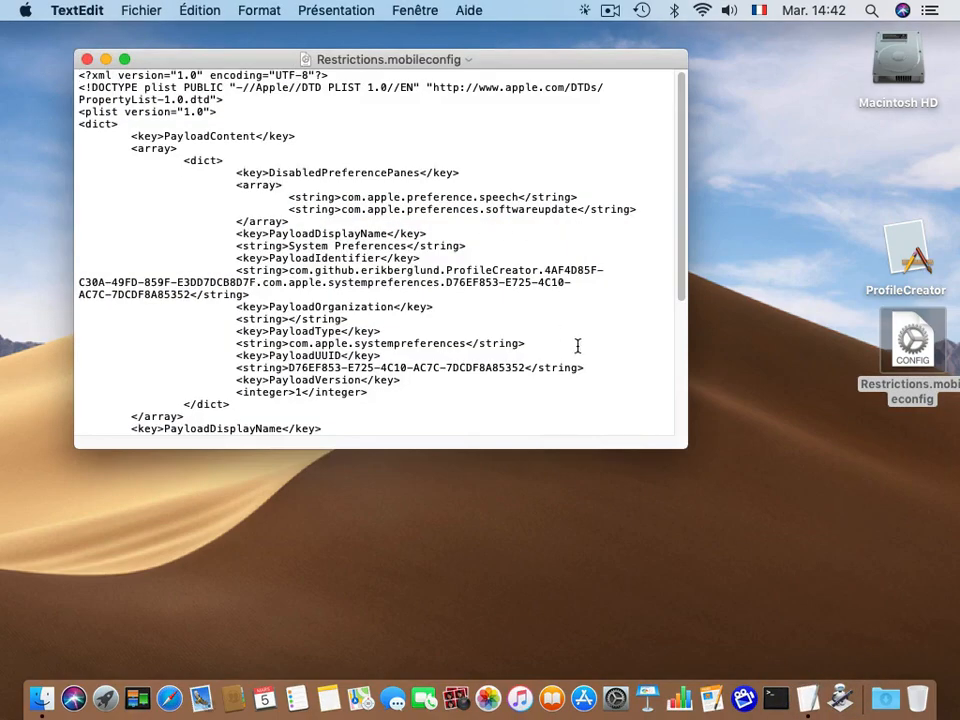
{"action": "left_click_drag", "start_coordinate": [681, 266], "coordinate": [681, 127]}
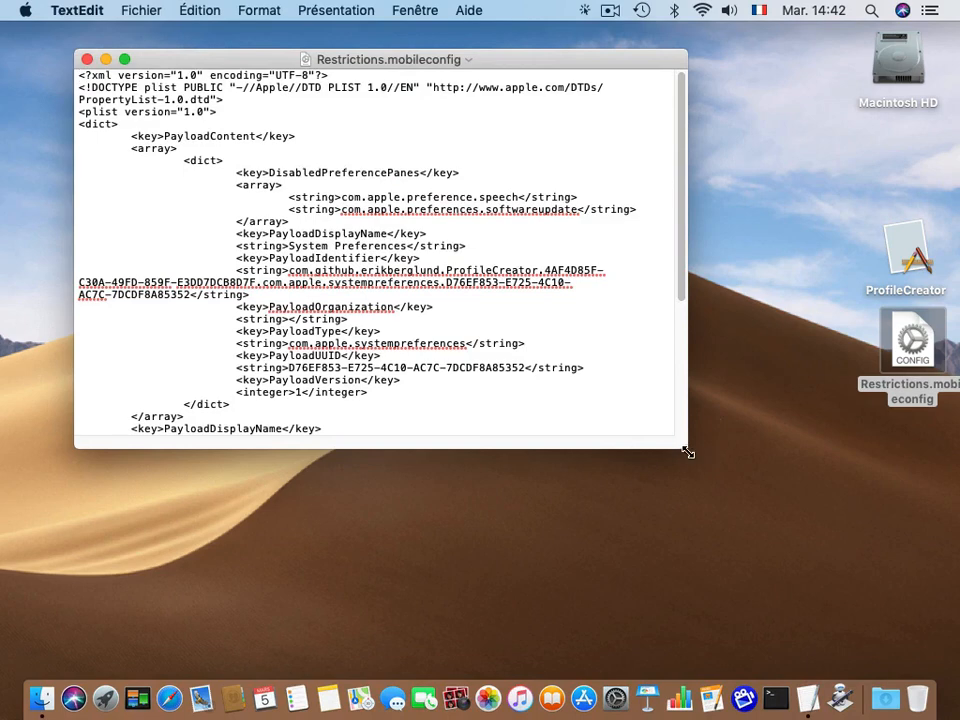
{"action": "left_click_drag", "start_coordinate": [688, 453], "coordinate": [817, 590]}
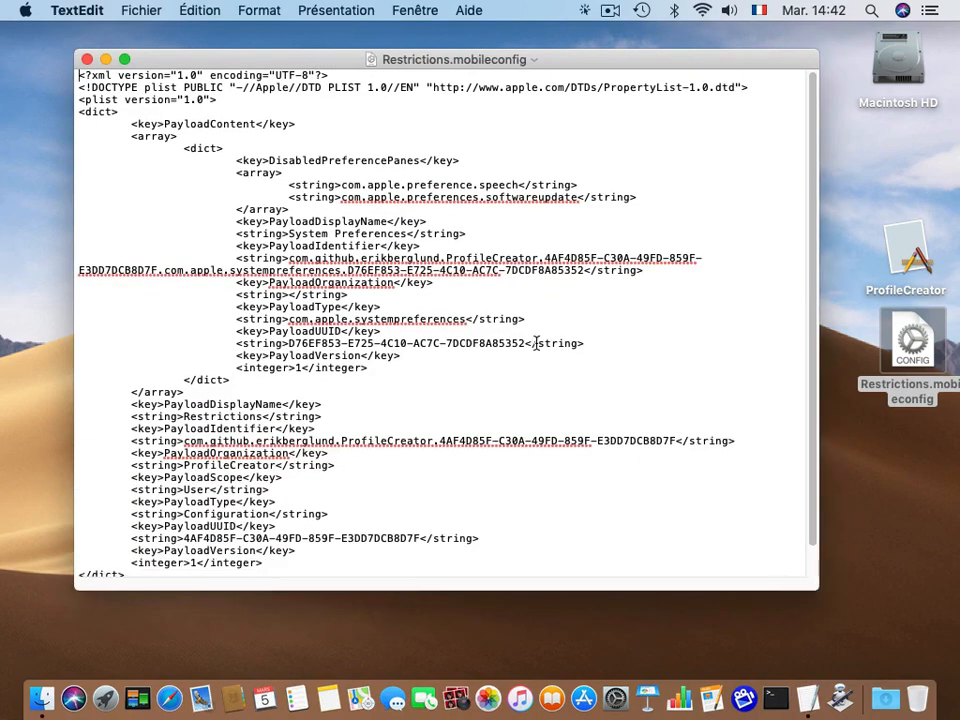
{"action": "left_click", "coordinate": [90, 8]}
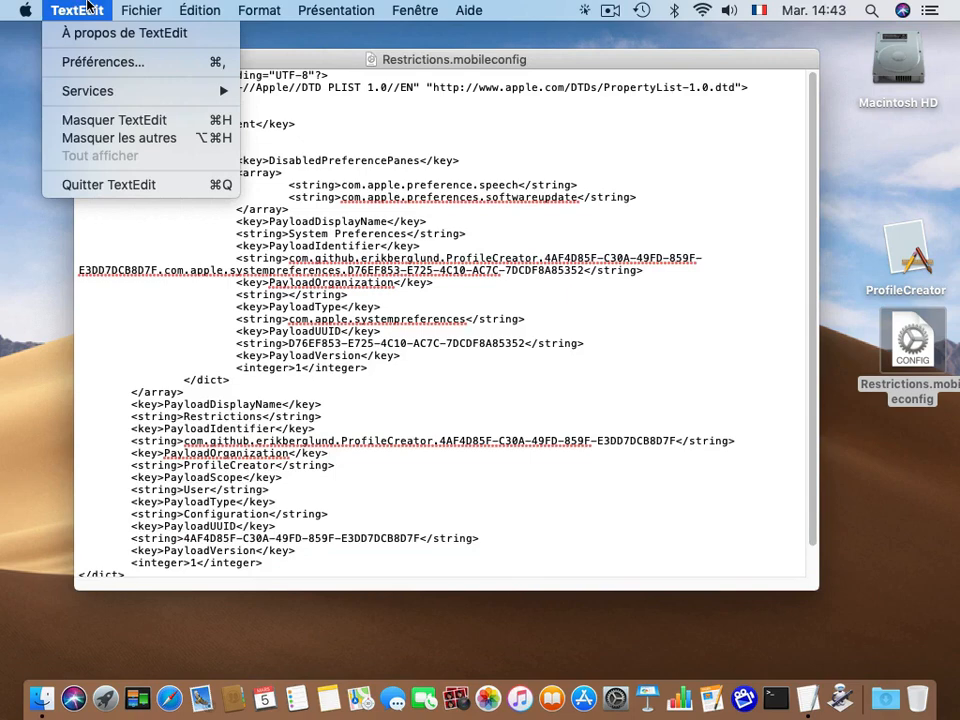
{"action": "left_click", "coordinate": [90, 184]}
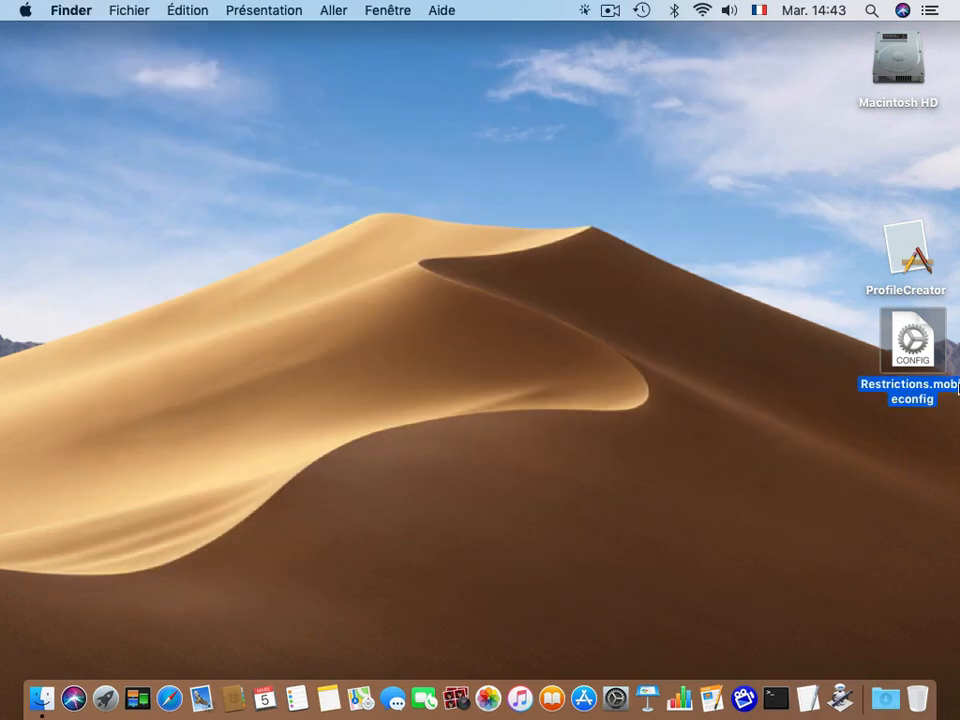
Open Restrictions.mobileconfig from the desktop, review the profile's details and install it despite its unknown author.
{"action": "left_click", "coordinate": [864, 332]}
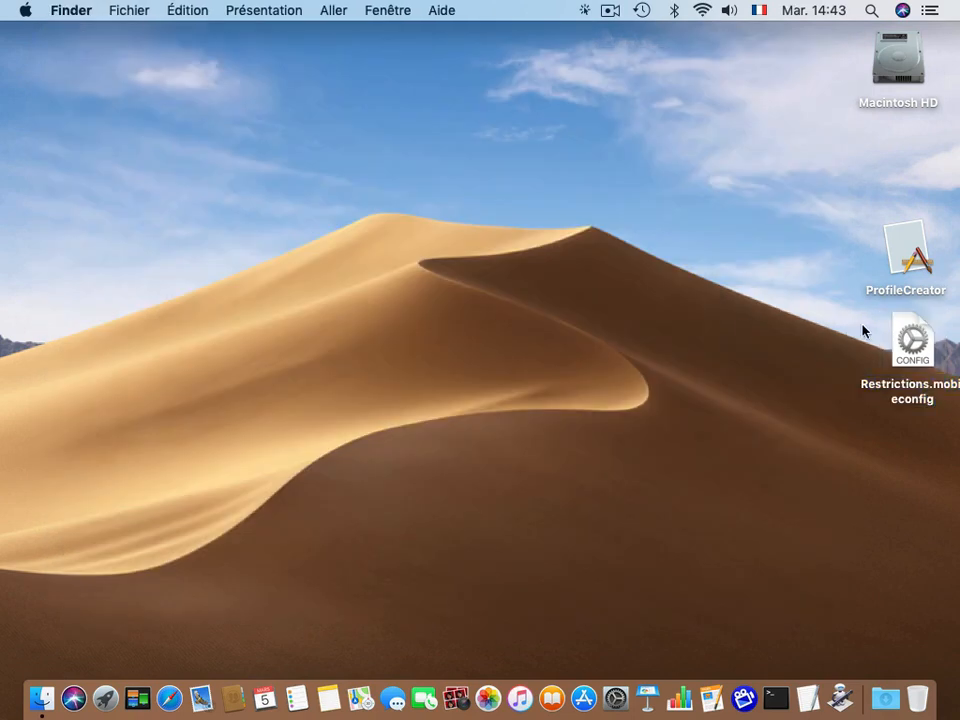
{"action": "double_click", "coordinate": [913, 342]}
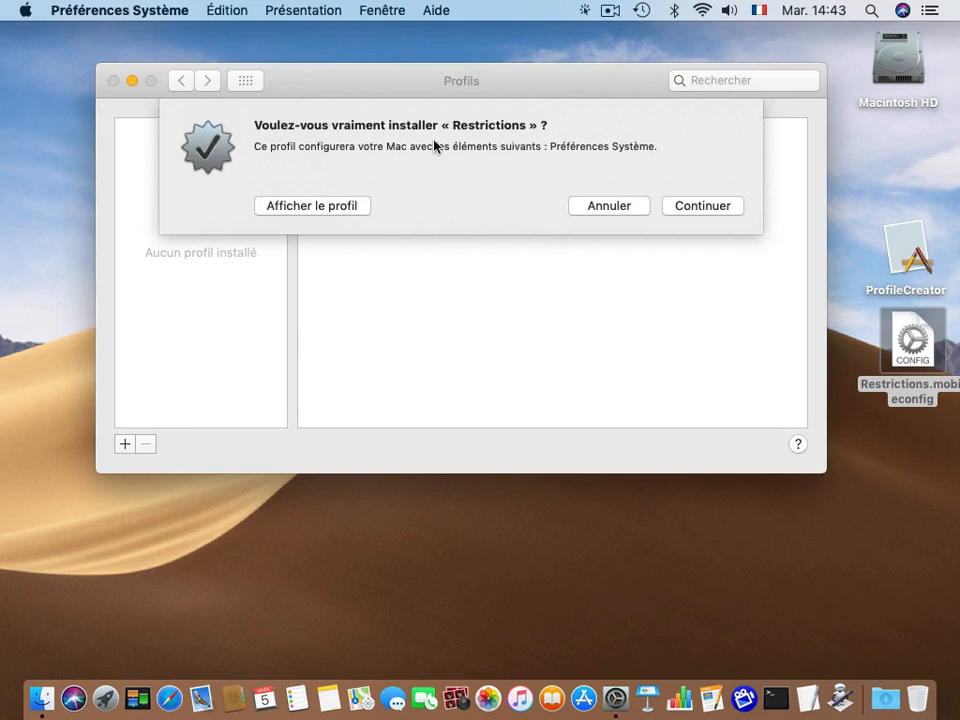
{"action": "left_click", "coordinate": [332, 208]}
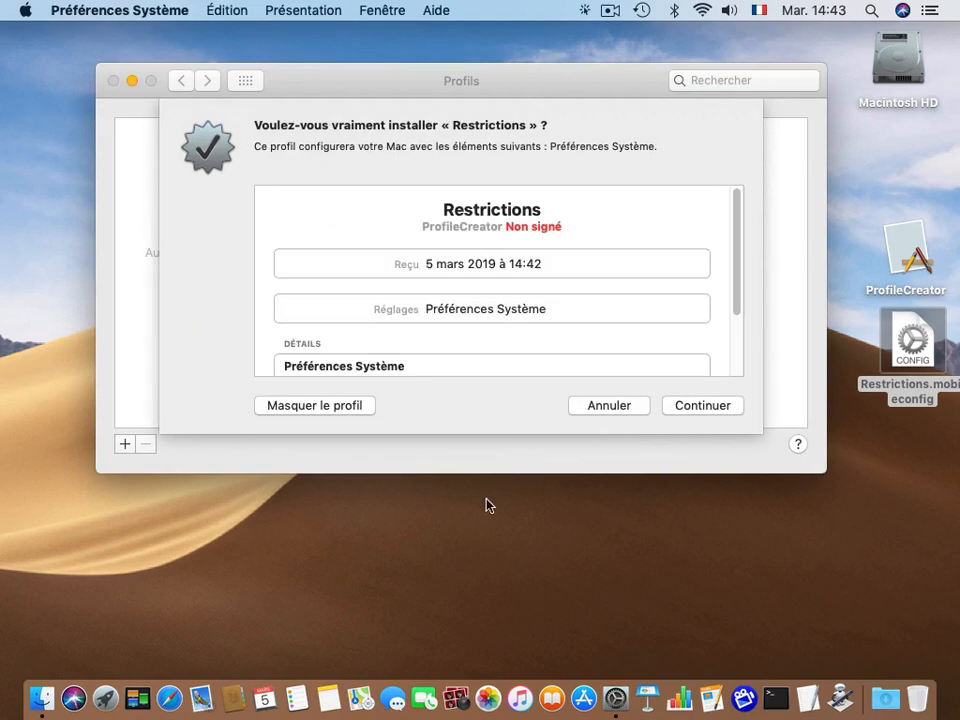
{"action": "left_click_drag", "start_coordinate": [739, 244], "coordinate": [744, 316]}
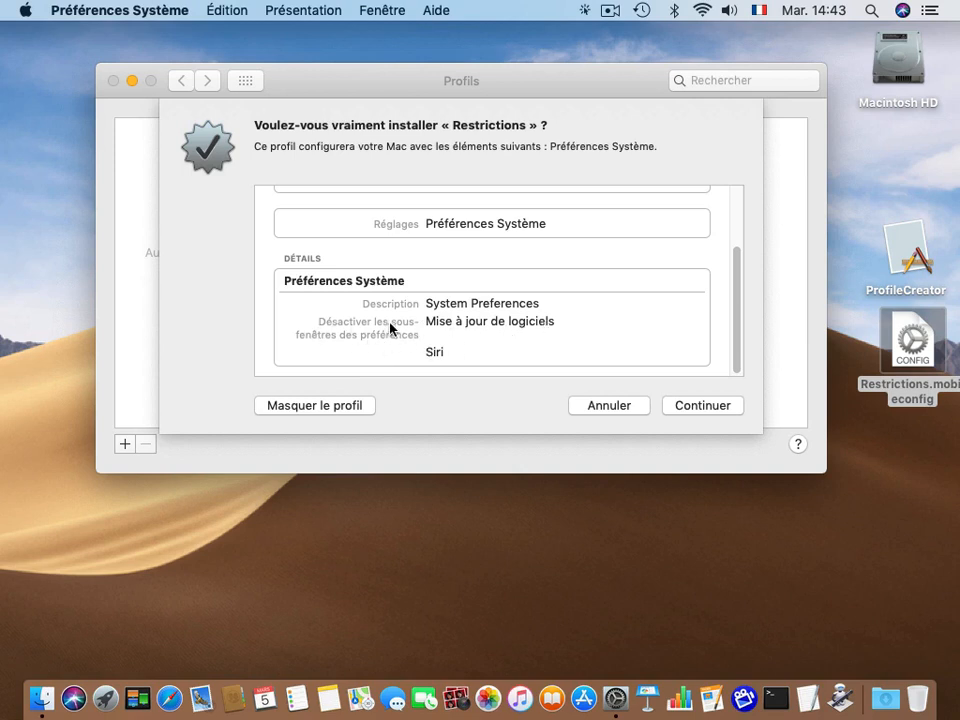
{"action": "left_click", "coordinate": [706, 405]}
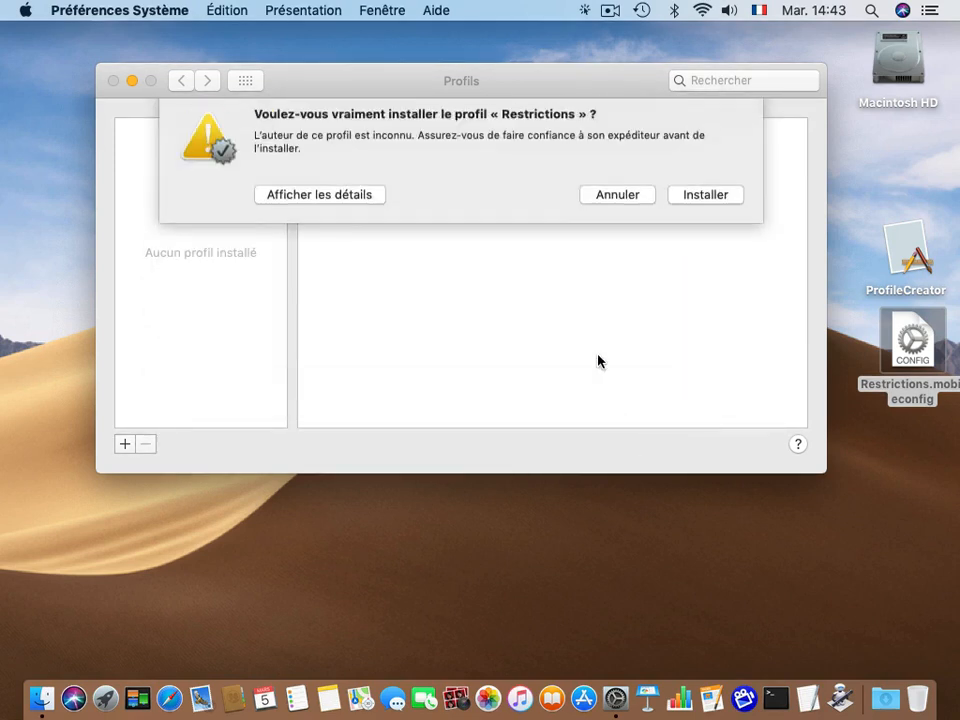
{"action": "left_click", "coordinate": [690, 215]}
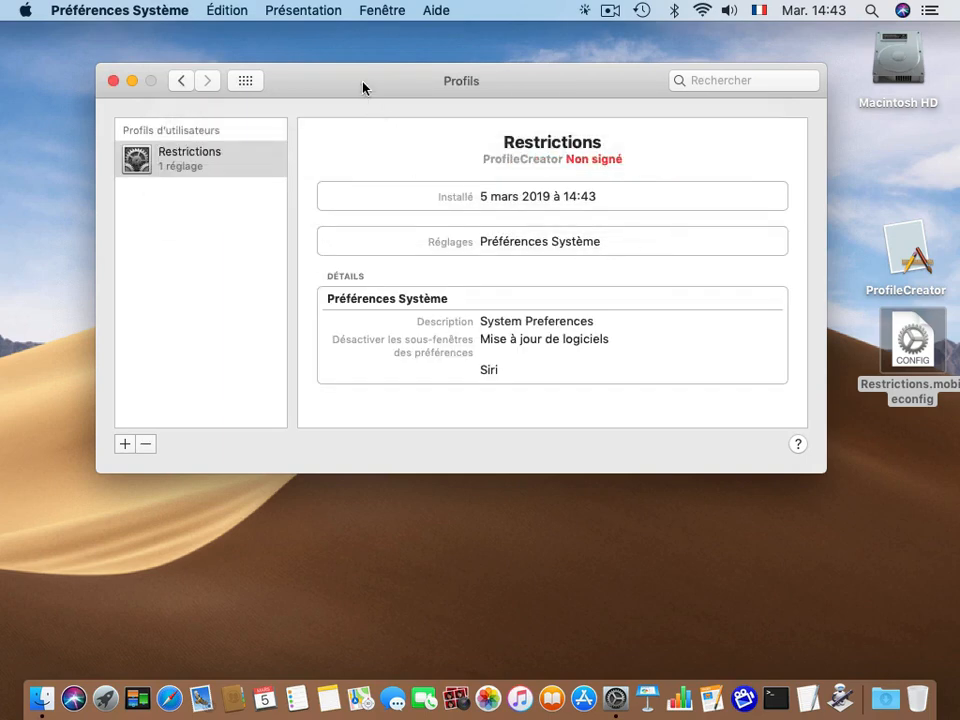
Quit and reopen System Preferences to check the state of the Software Update pane.
{"action": "mouse_move", "coordinate": [363, 88]}
{"action": "left_mouse_down"}
{"action": "mouse_move", "coordinate": [364, 118]}
{"action": "mouse_move", "coordinate": [364, 86]}
{"action": "left_mouse_up"}
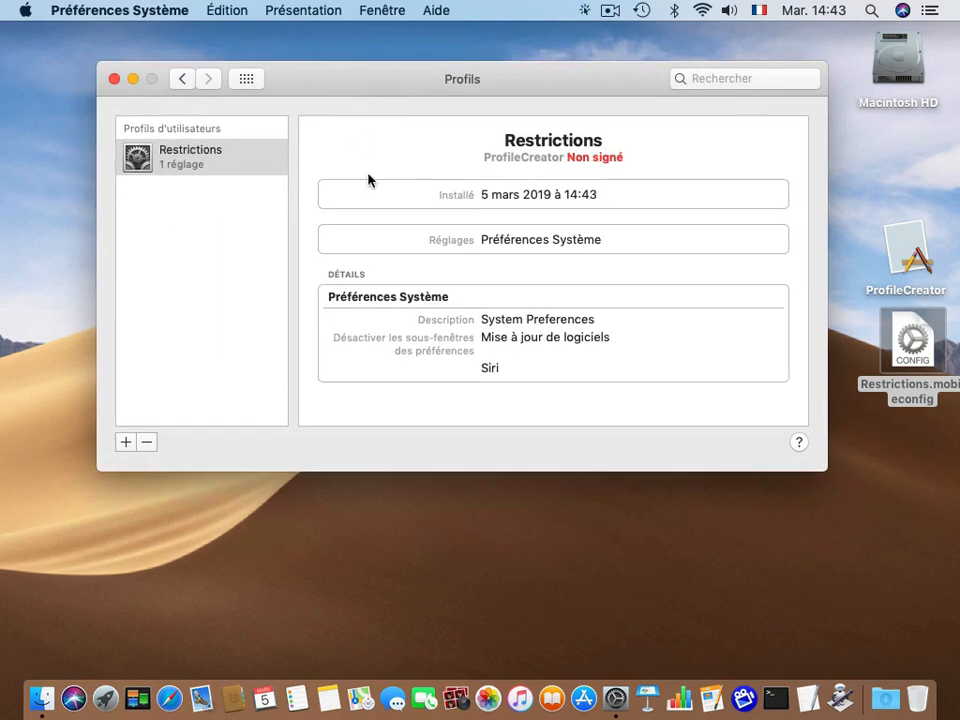
{"action": "left_click", "coordinate": [82, 7]}
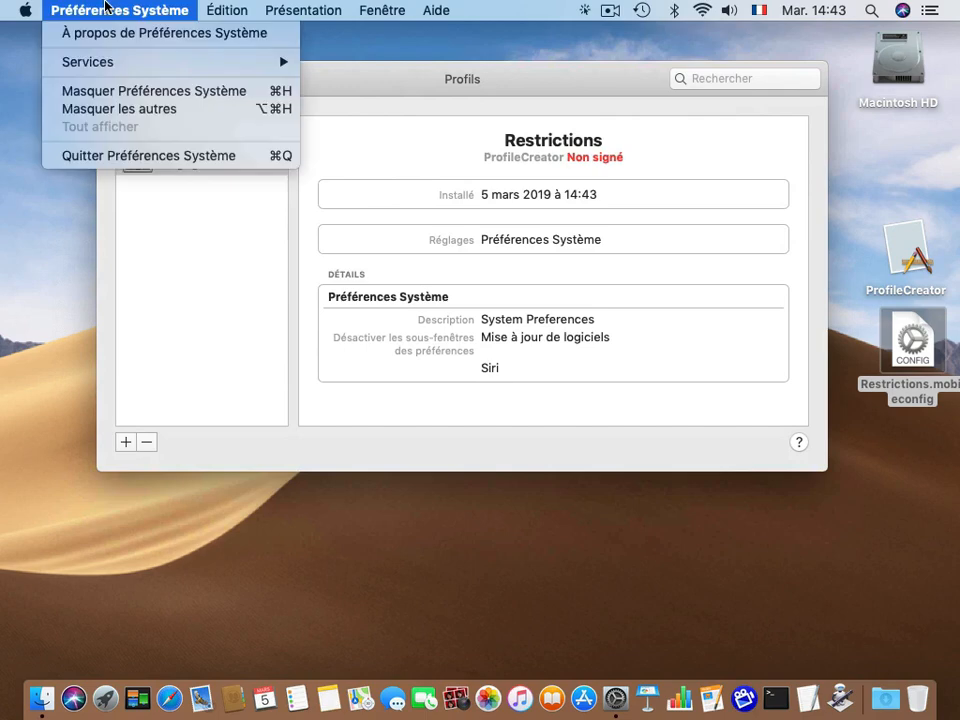
{"action": "left_click", "coordinate": [112, 157]}
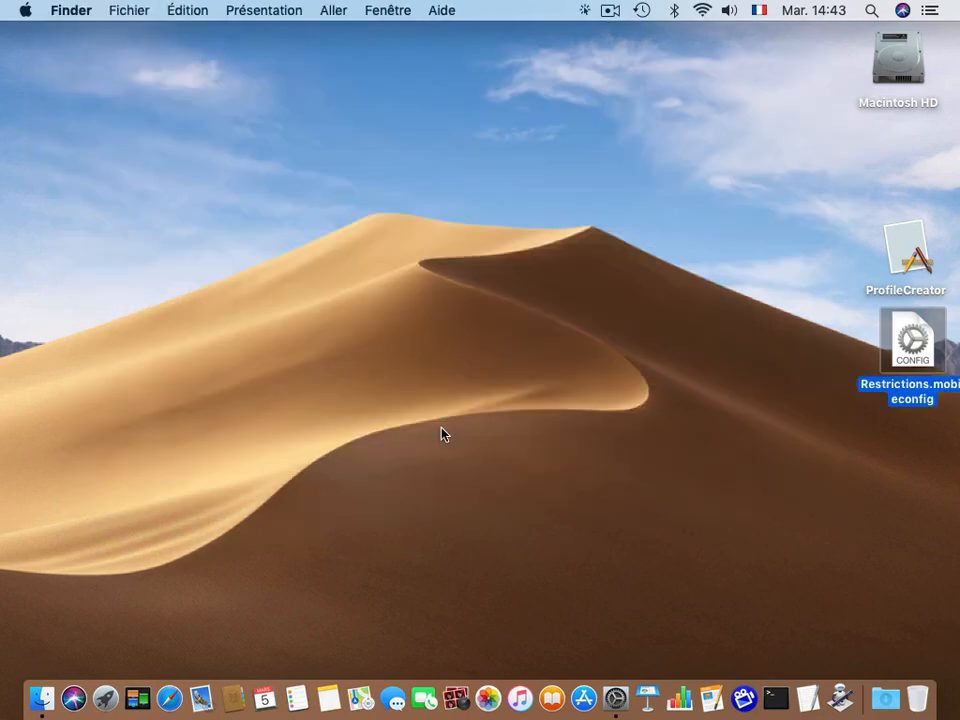
{"action": "left_click", "coordinate": [616, 698]}
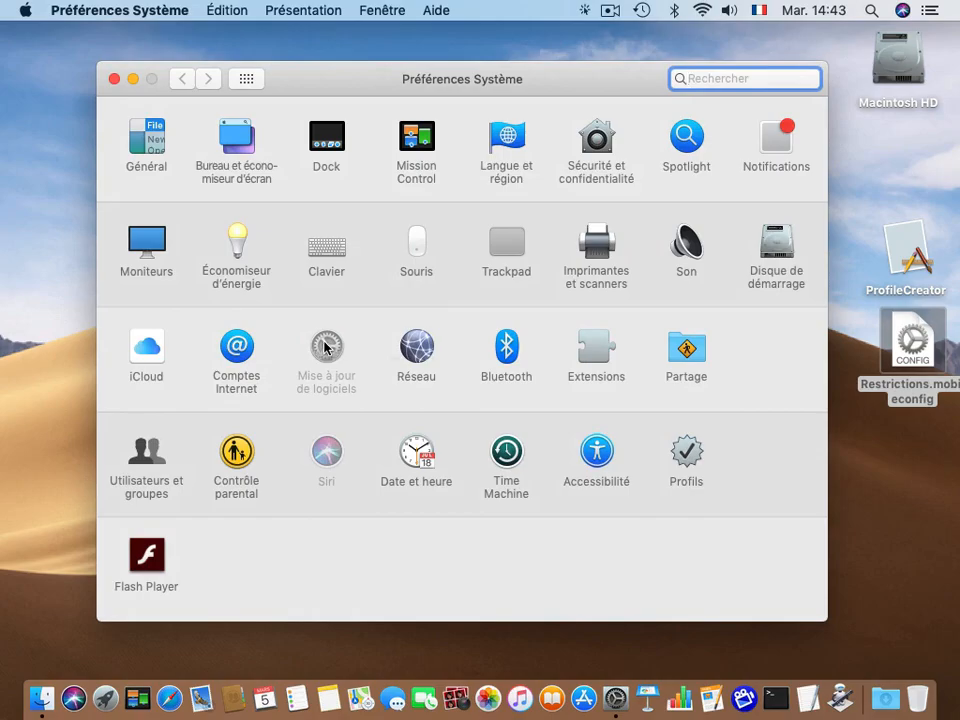
{"action": "mouse_move", "coordinate": [325, 346]}
Start Siri, agree to enable Ask Siri, and close the Siri window.
{"action": "left_click", "coordinate": [903, 10]}
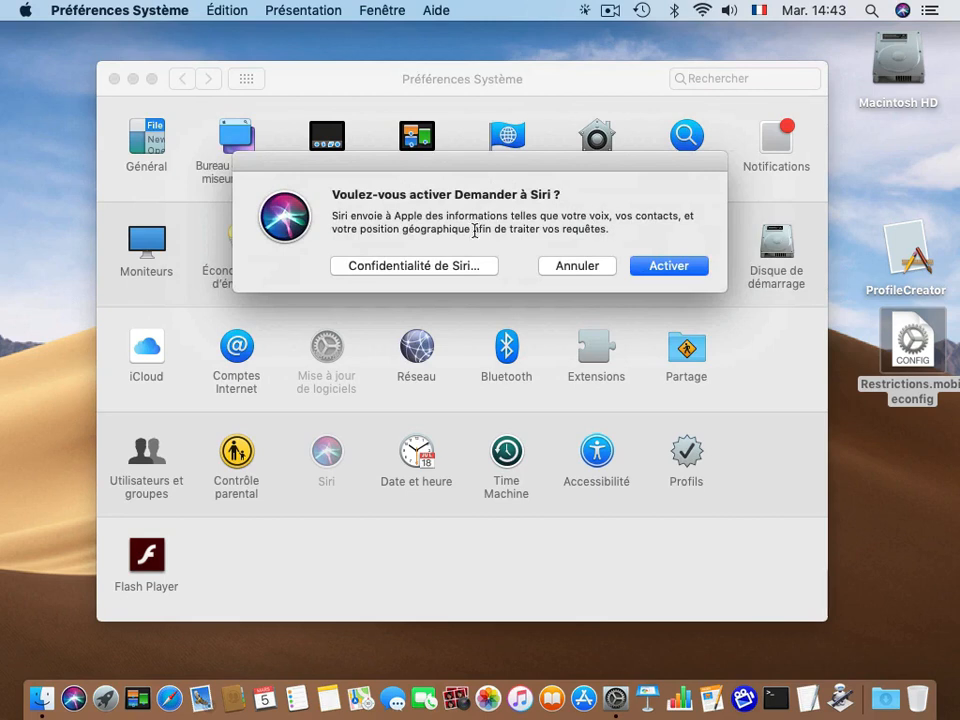
{"action": "left_click", "coordinate": [643, 263]}
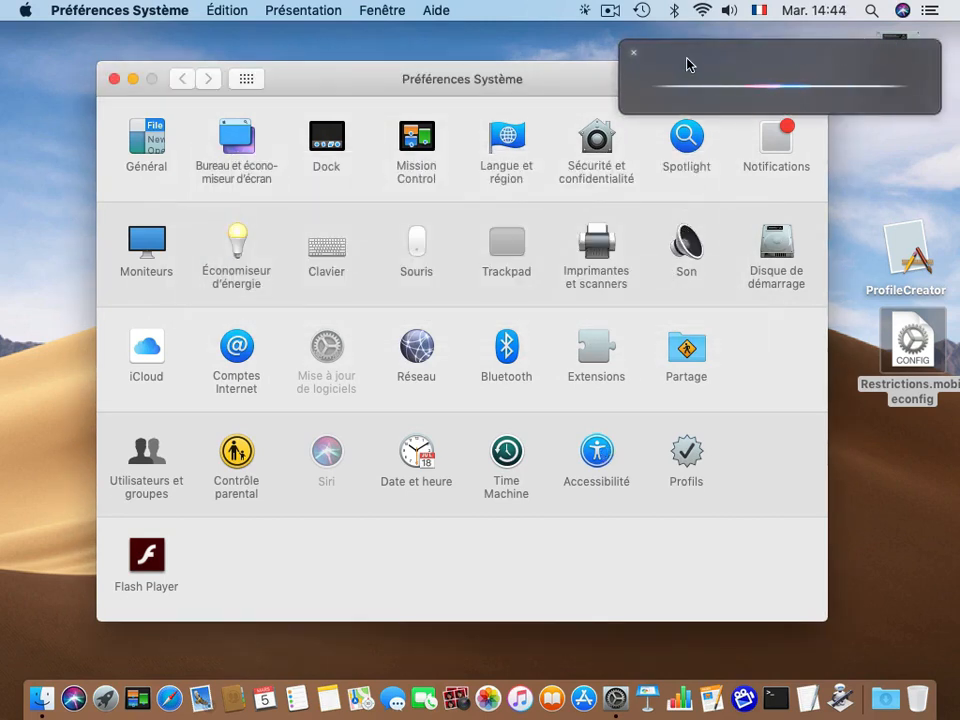
{"action": "left_click", "coordinate": [634, 58]}
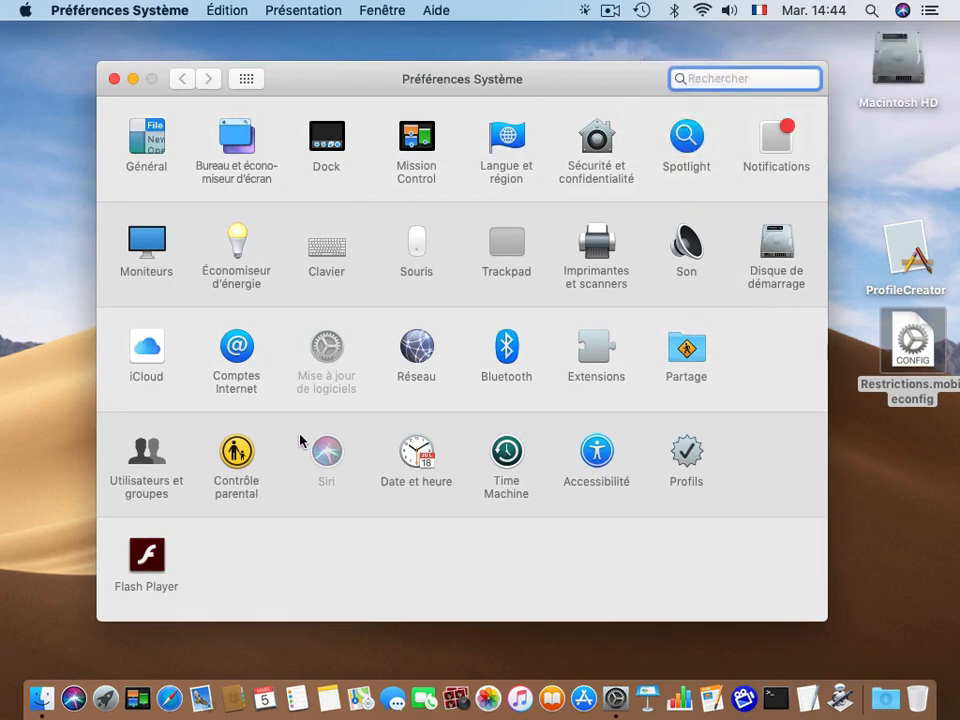
Check the Siri pane's state and open the Profiles pane to view the installed Restrictions profile.
{"action": "mouse_move", "coordinate": [300, 440]}
{"action": "left_click", "coordinate": [688, 455]}
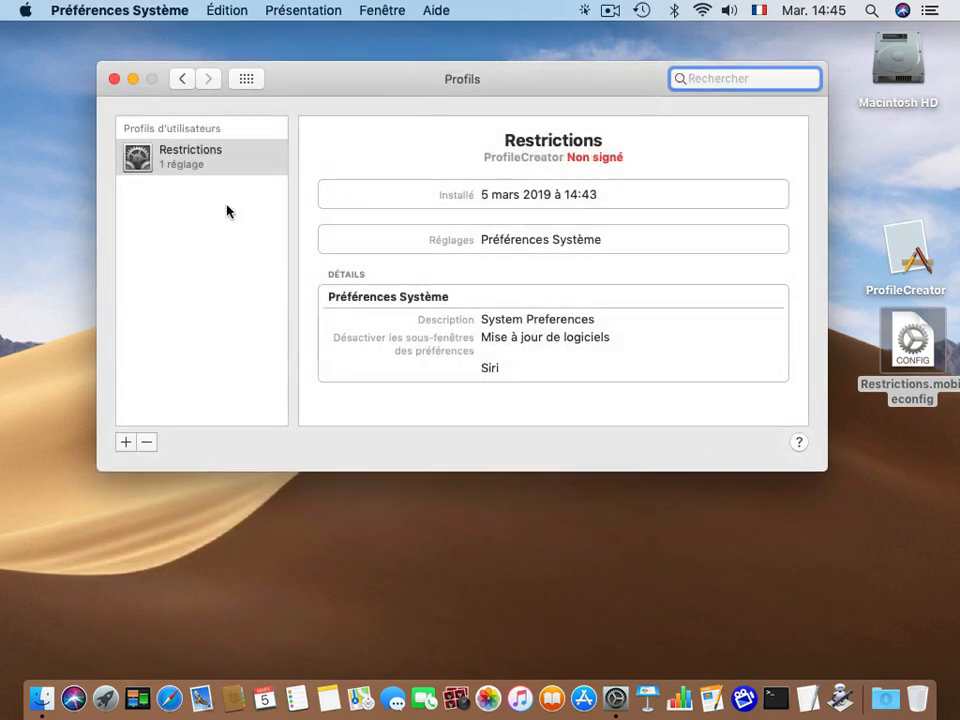
Remove the Restrictions profile from the user profiles and confirm its deletion.
{"action": "left_click", "coordinate": [170, 153]}
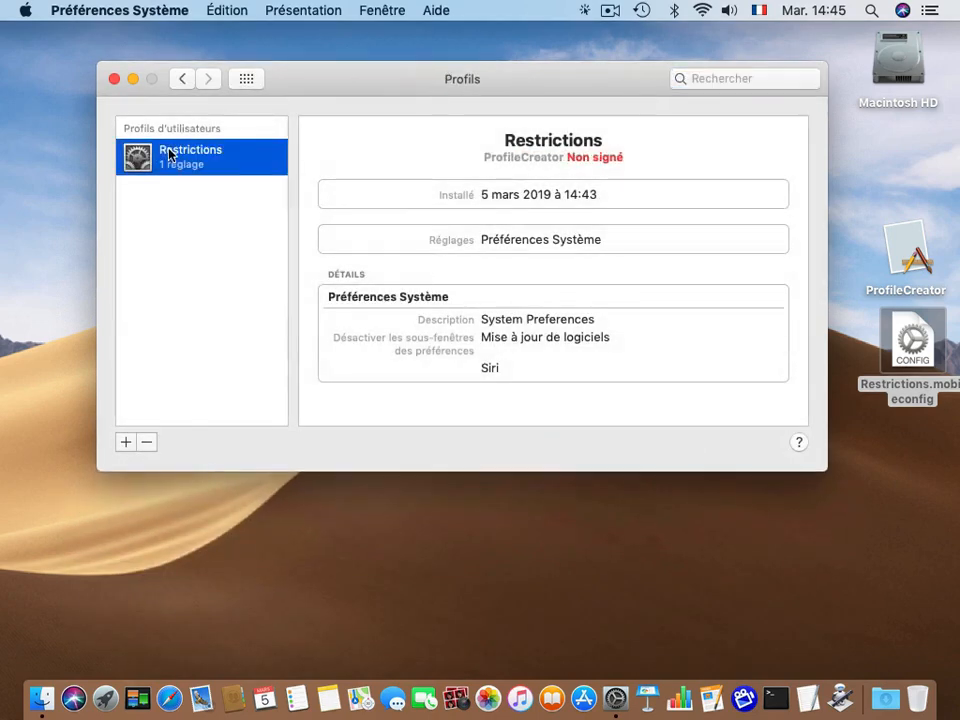
{"action": "left_click", "coordinate": [154, 444]}
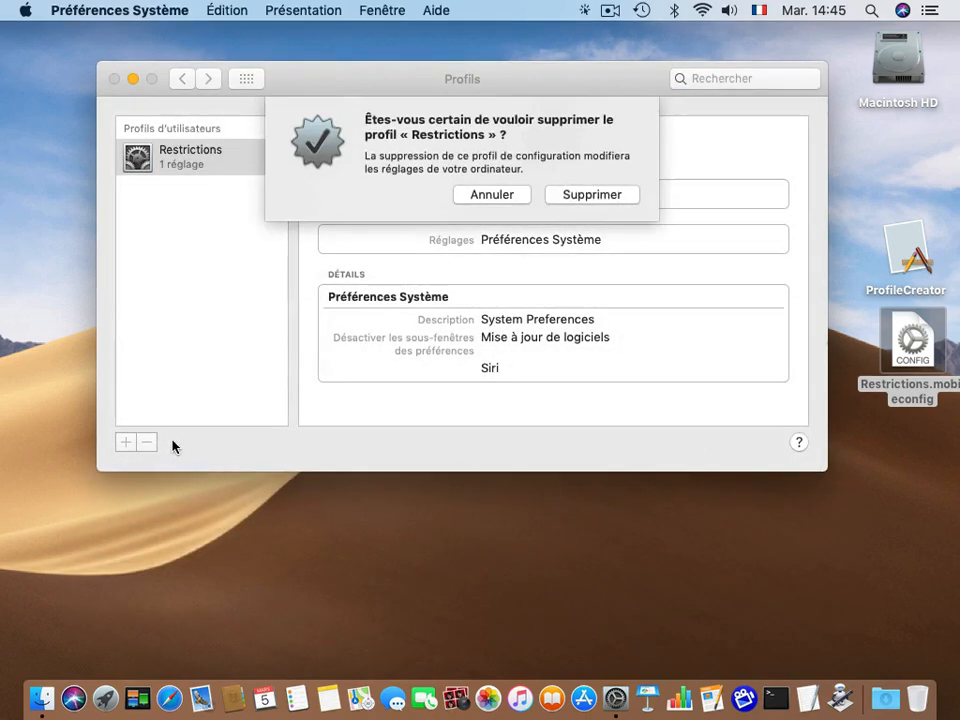
{"action": "left_click", "coordinate": [576, 195]}
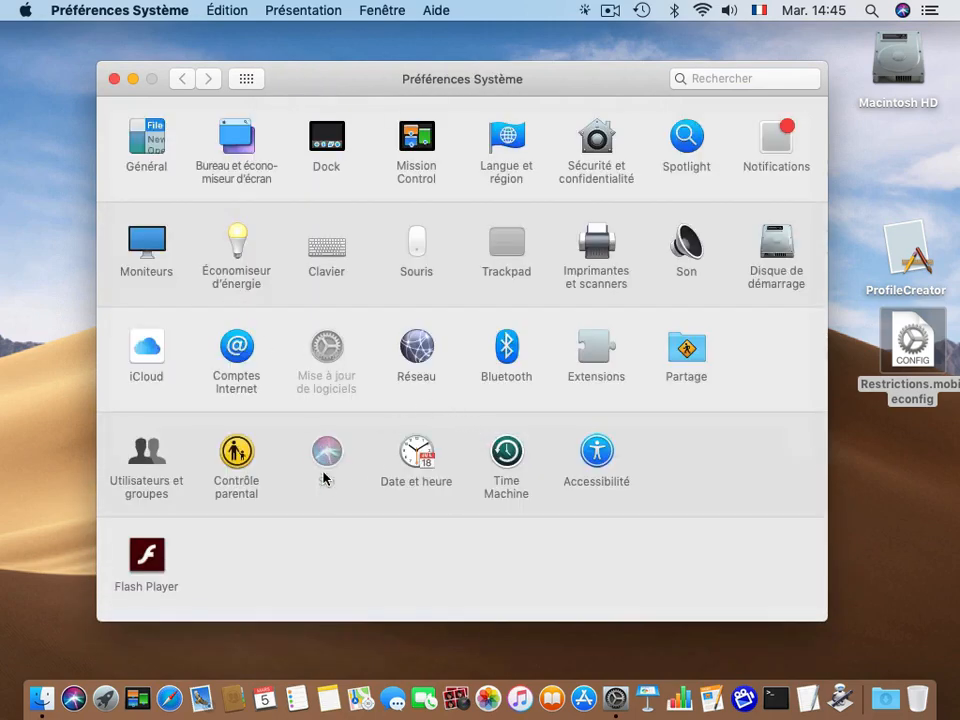
Quit and reopen System Preferences, check access to the Software Update pane, and close the window.
{"action": "left_click", "coordinate": [114, 78]}
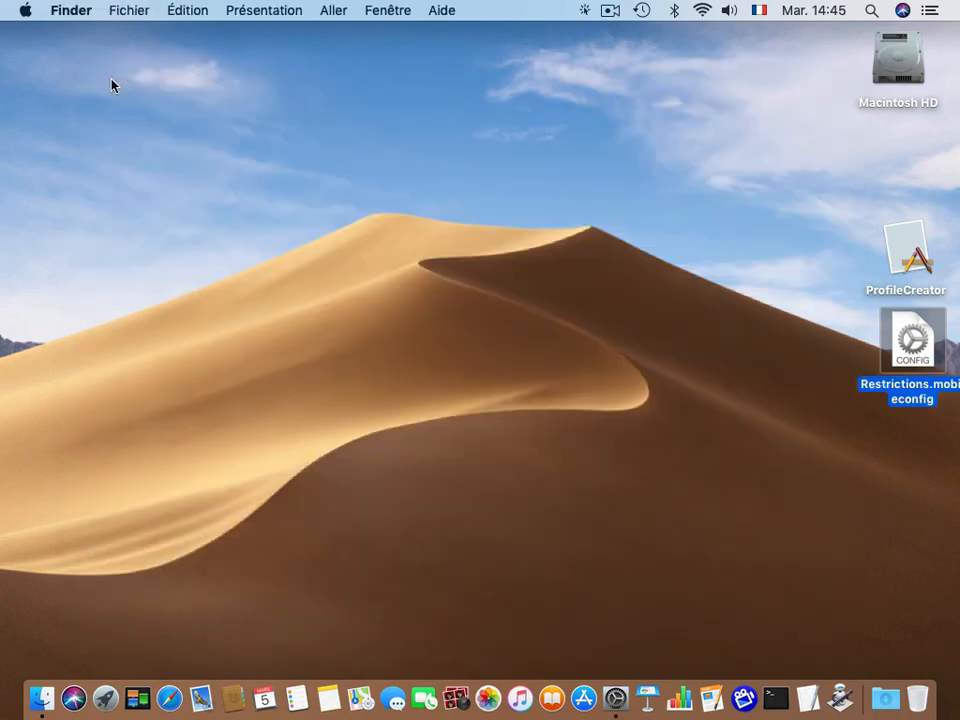
{"action": "left_click", "coordinate": [616, 698]}
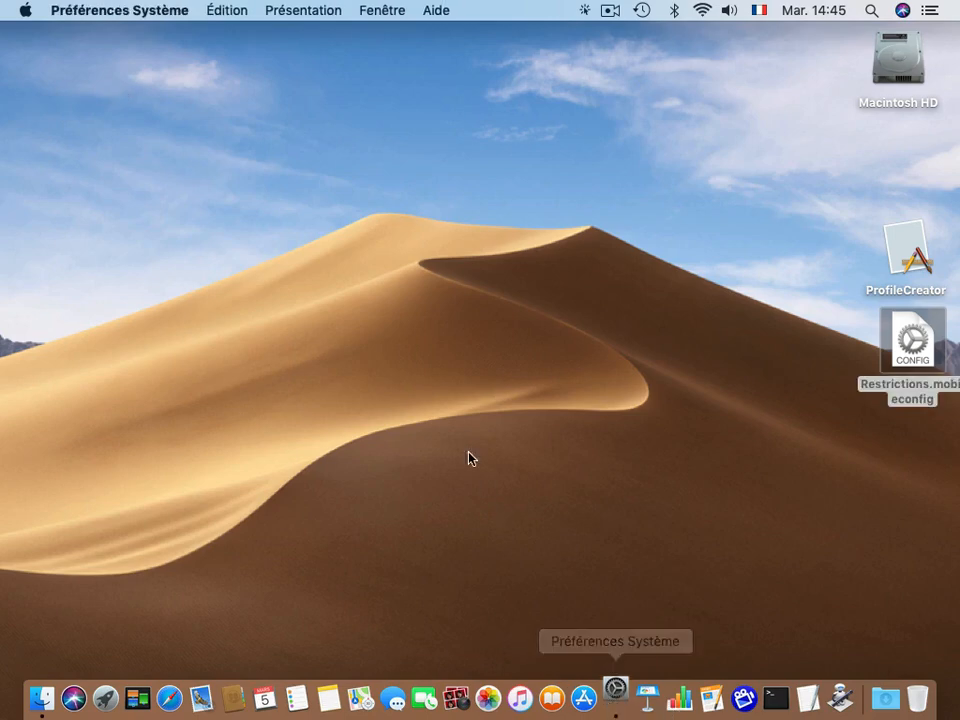
{"action": "left_click", "coordinate": [330, 355]}
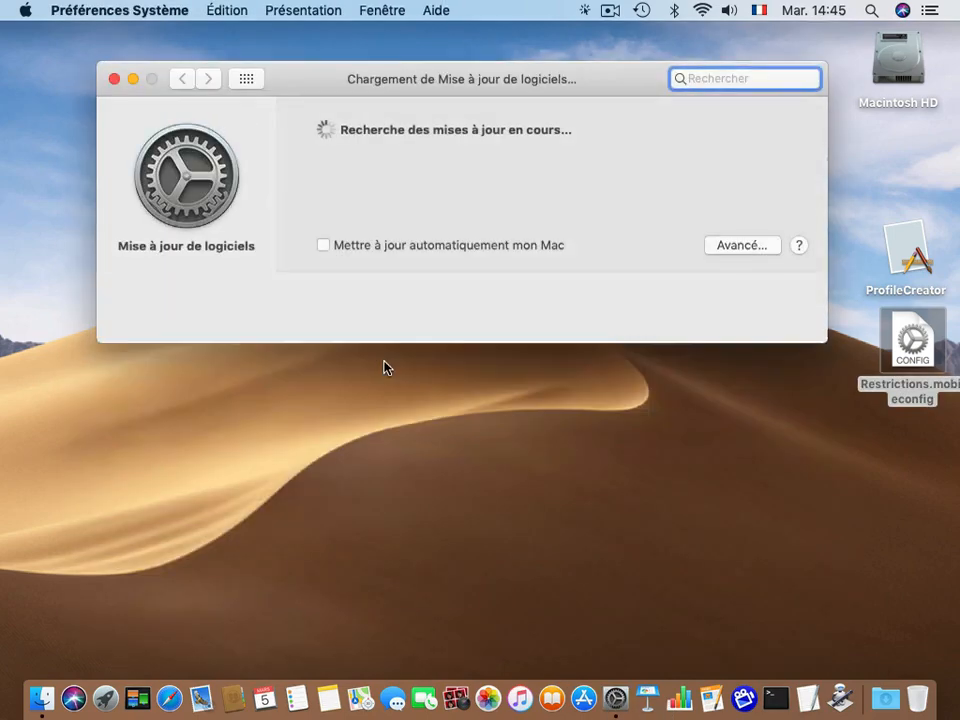
{"action": "left_click", "coordinate": [180, 80]}
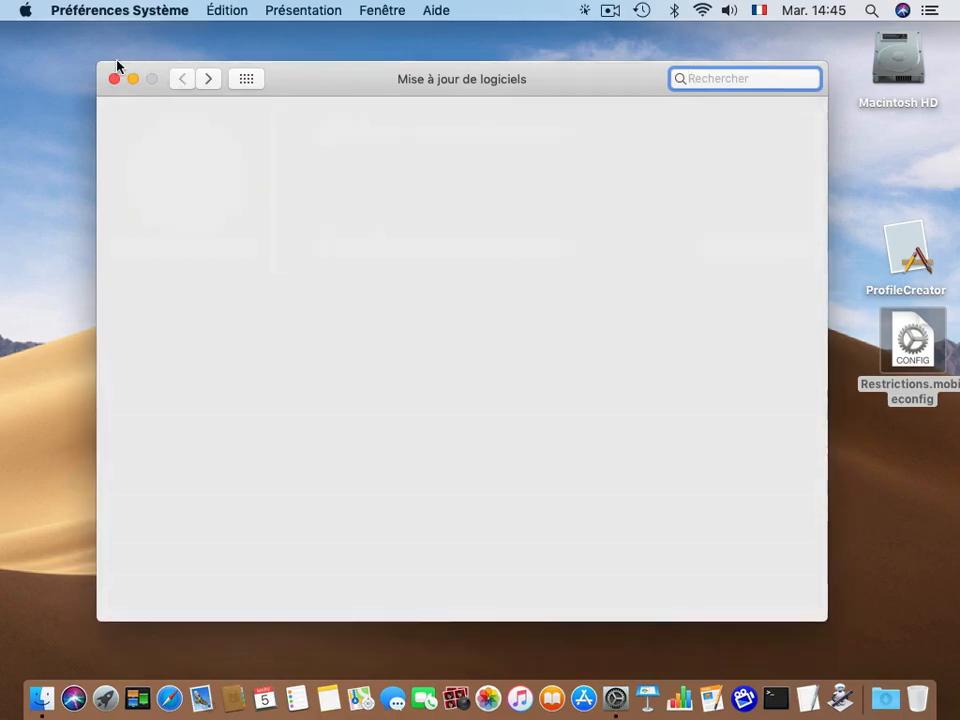
{"action": "left_click", "coordinate": [114, 80]}
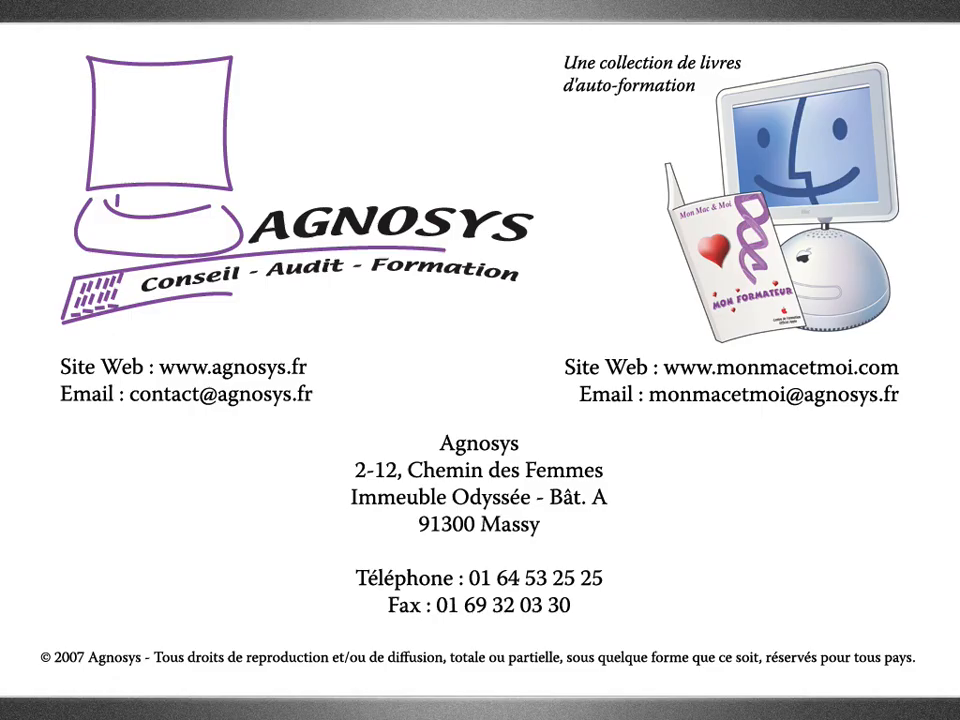